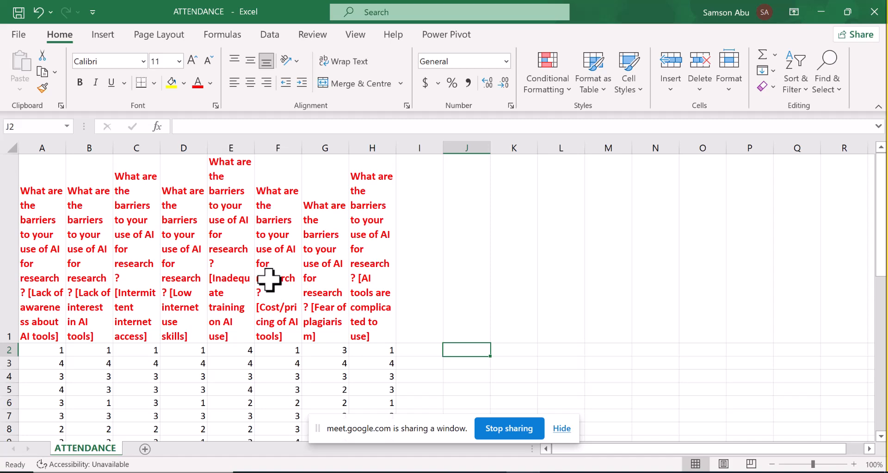
- Insert the PEARSON statistical function in cell J2
{"action": "left_click", "coordinate": [217, 39]}
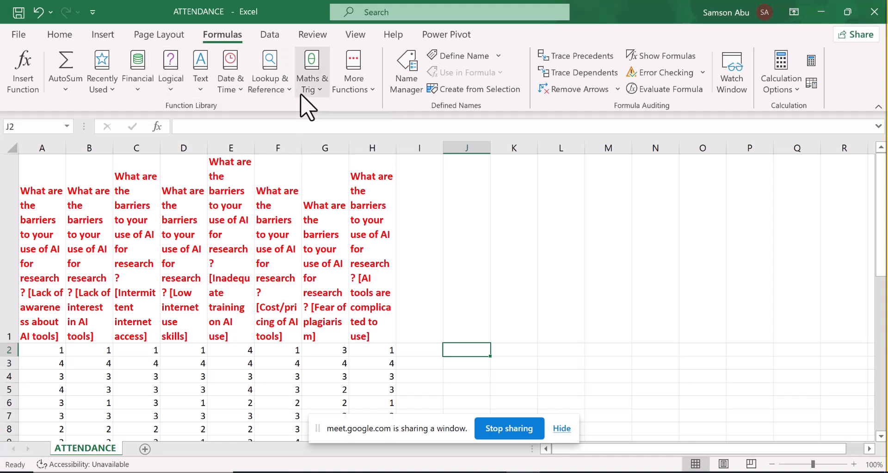
{"action": "left_click", "coordinate": [369, 91]}
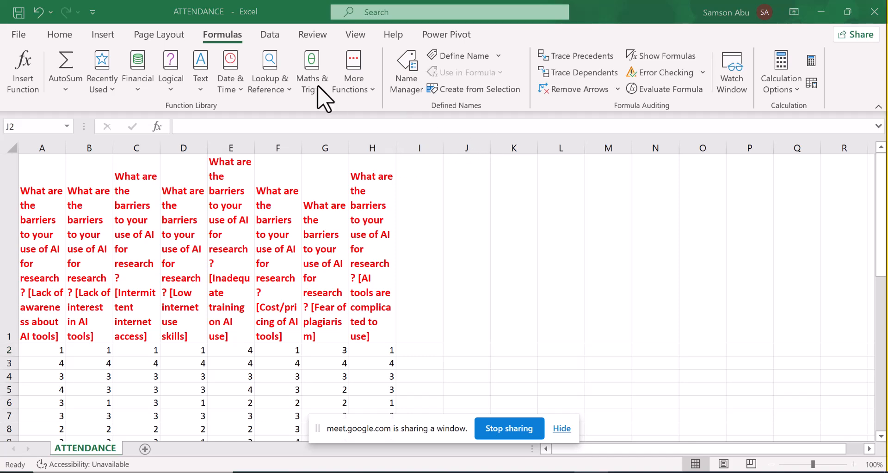
{"action": "left_click", "coordinate": [368, 91]}
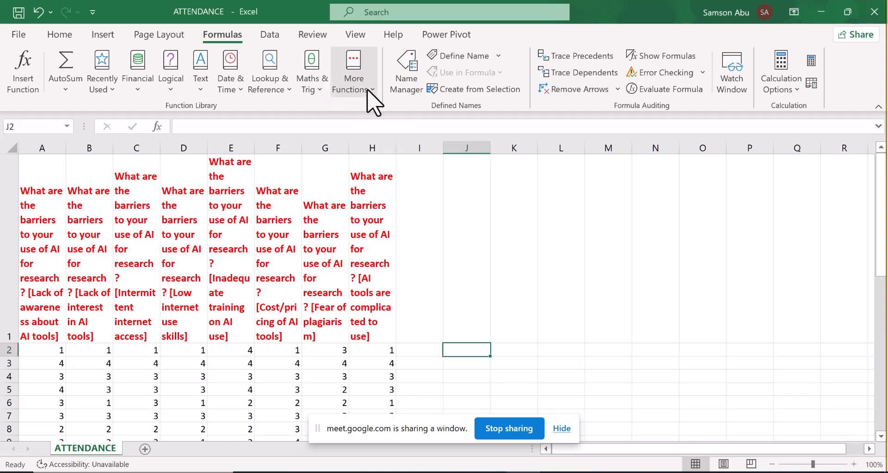
{"action": "left_click", "coordinate": [369, 90]}
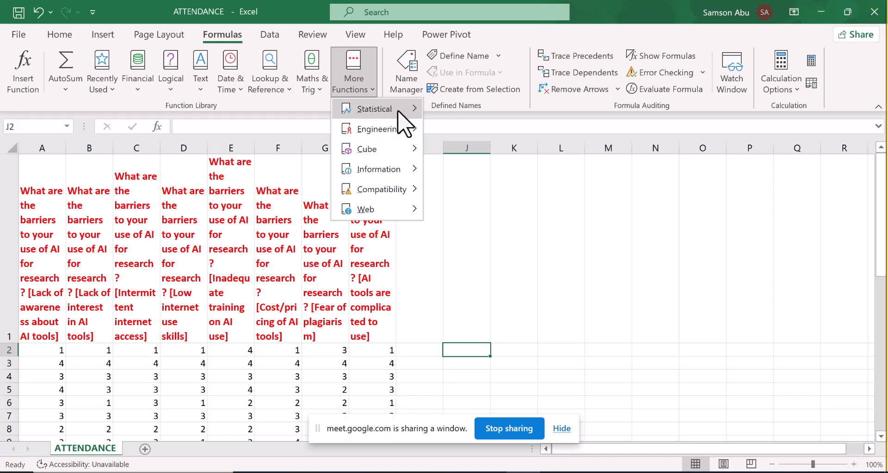
{"action": "mouse_move", "coordinate": [398, 112]}
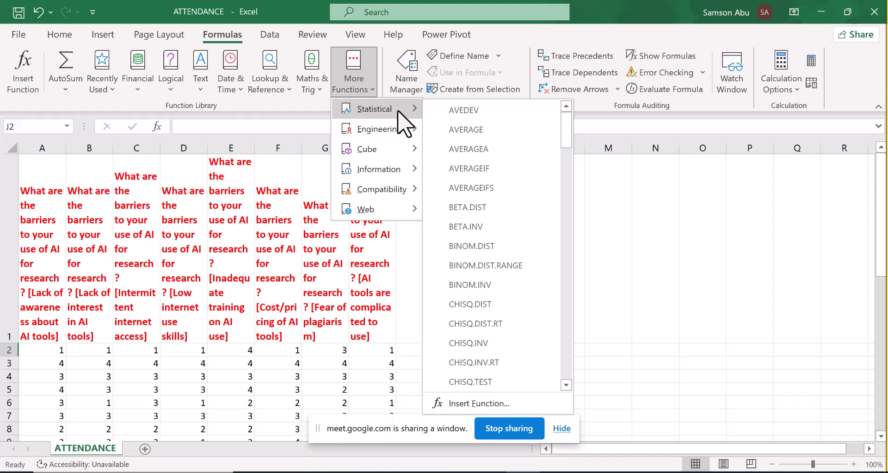
{"action": "left_click", "coordinate": [559, 130]}
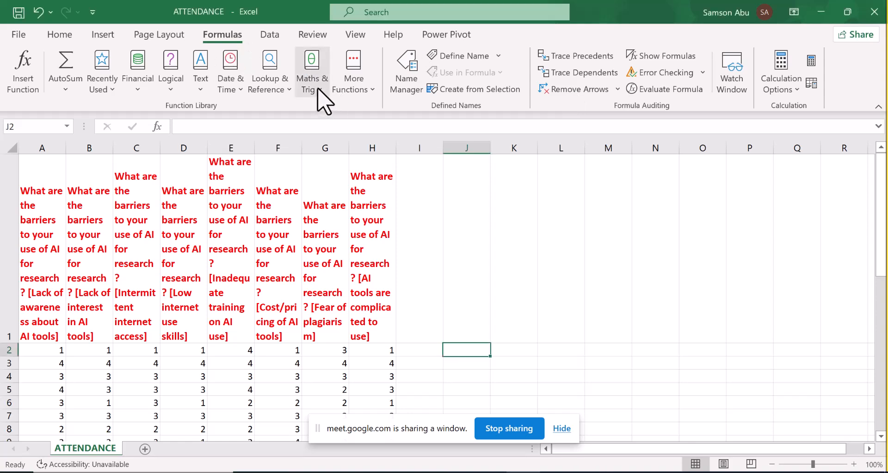
{"action": "left_click", "coordinate": [368, 91]}
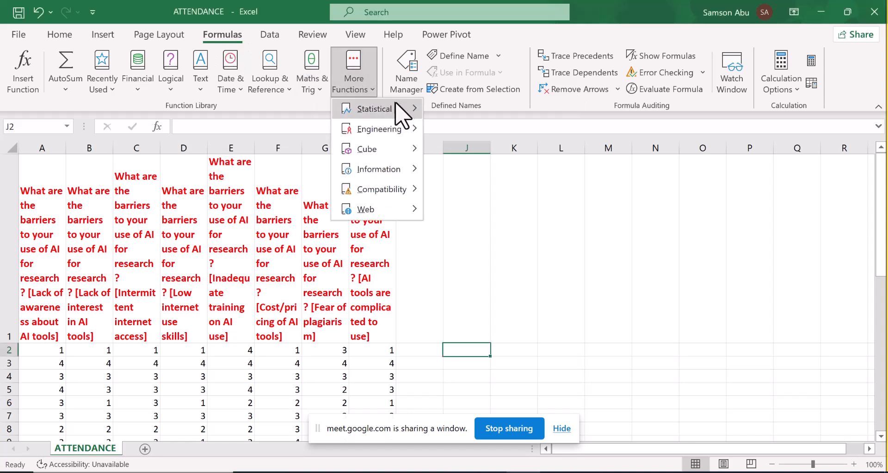
{"action": "mouse_move", "coordinate": [409, 106]}
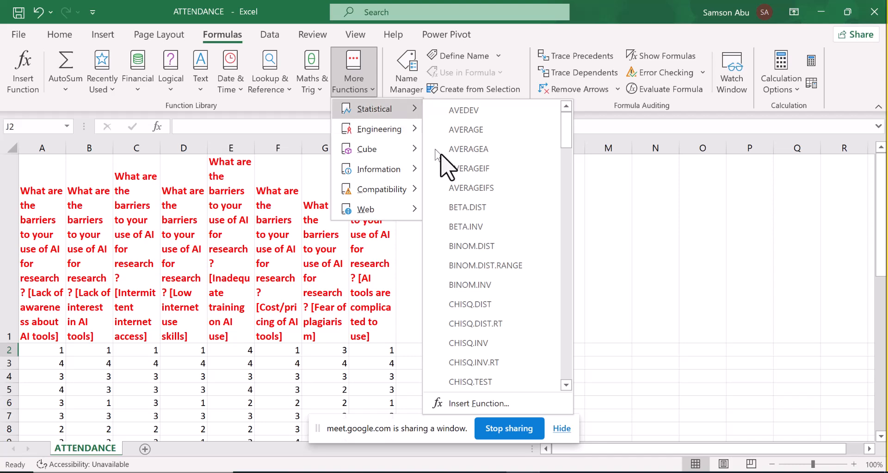
{"action": "left_click_drag", "start_coordinate": [567, 142], "coordinate": [565, 373]}
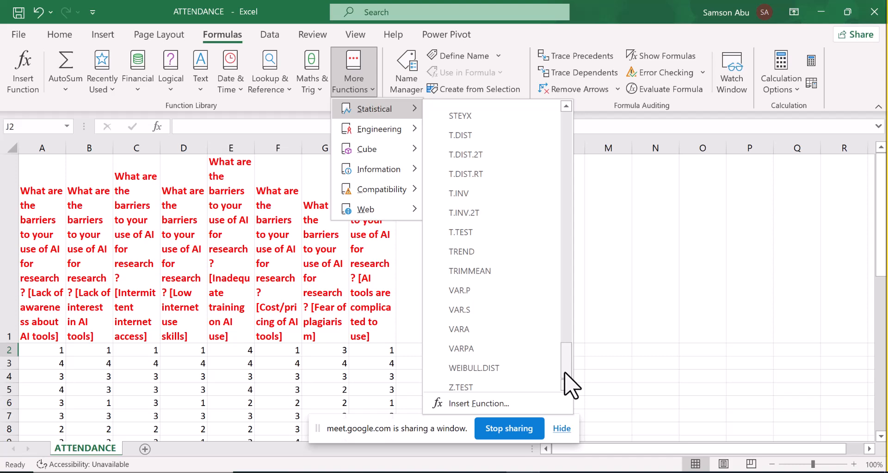
{"action": "left_click_drag", "start_coordinate": [564, 373], "coordinate": [568, 311]}
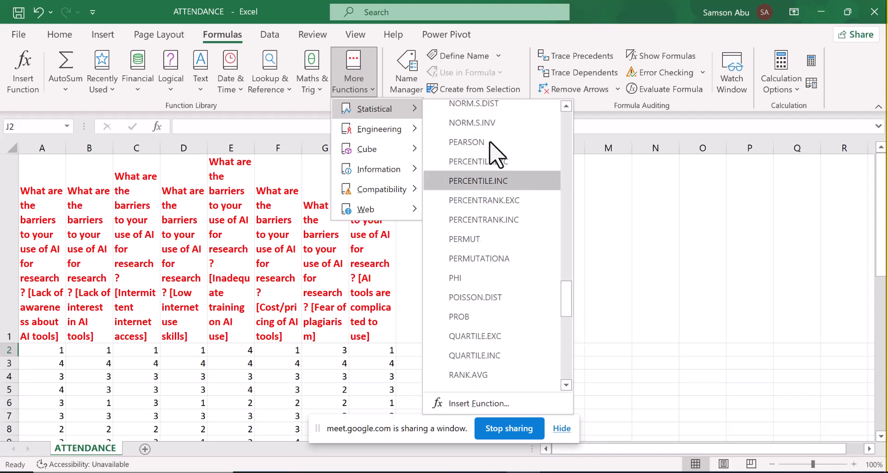
{"action": "left_click", "coordinate": [474, 142]}
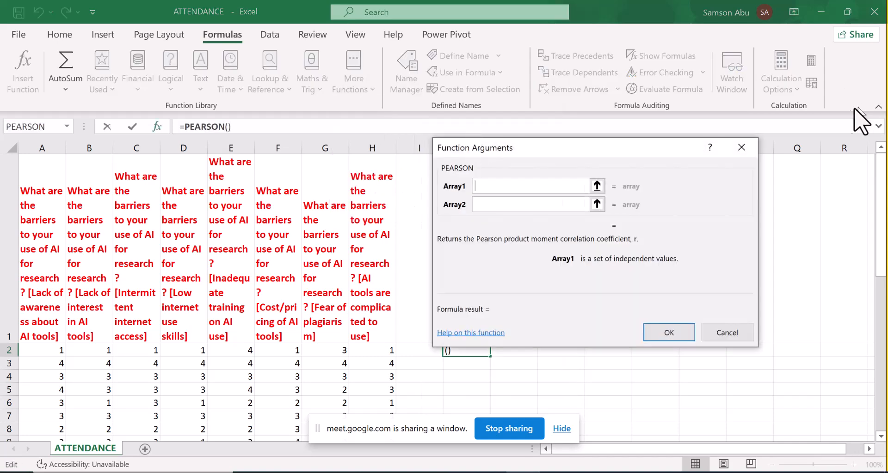
{"action": "left_click", "coordinate": [835, 114]}
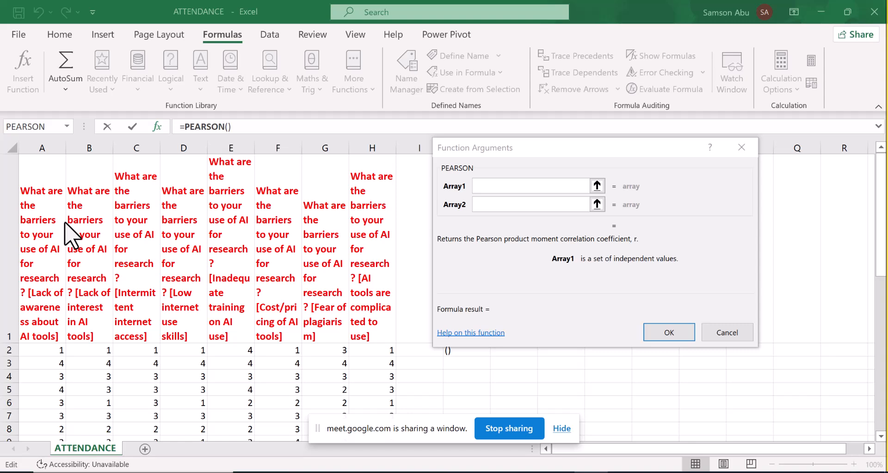
{"action": "left_click", "coordinate": [33, 213]}
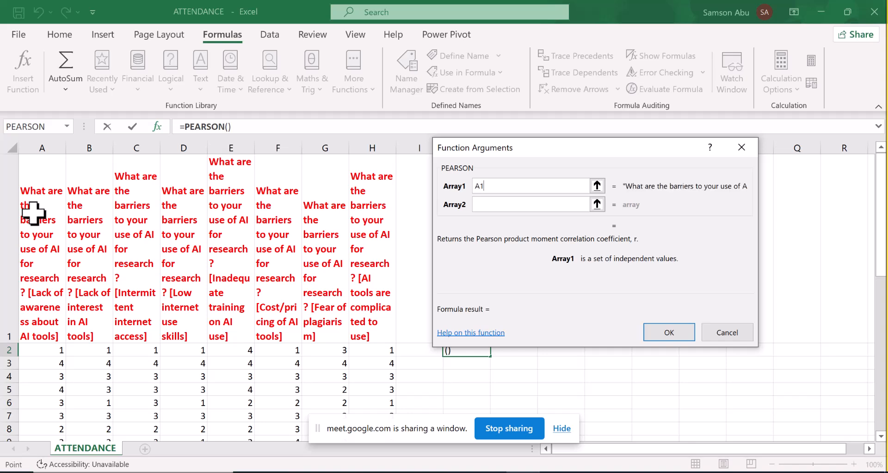
{"action": "left_click", "coordinate": [102, 220]}
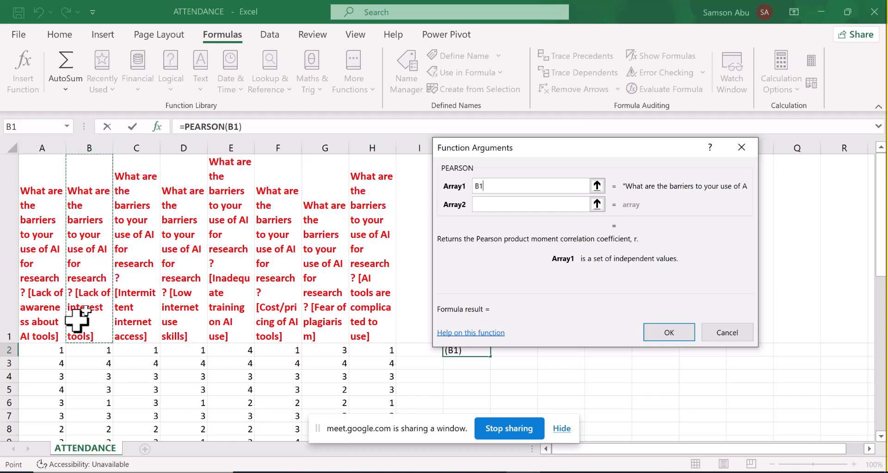
{"action": "left_click", "coordinate": [485, 186]}
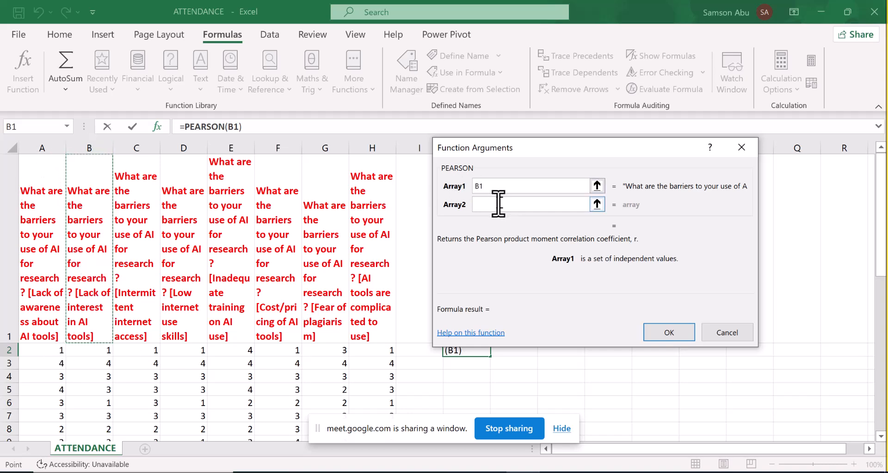
{"action": "key", "text": "BackSpace"}
{"action": "key", "text": "BackSpace"}
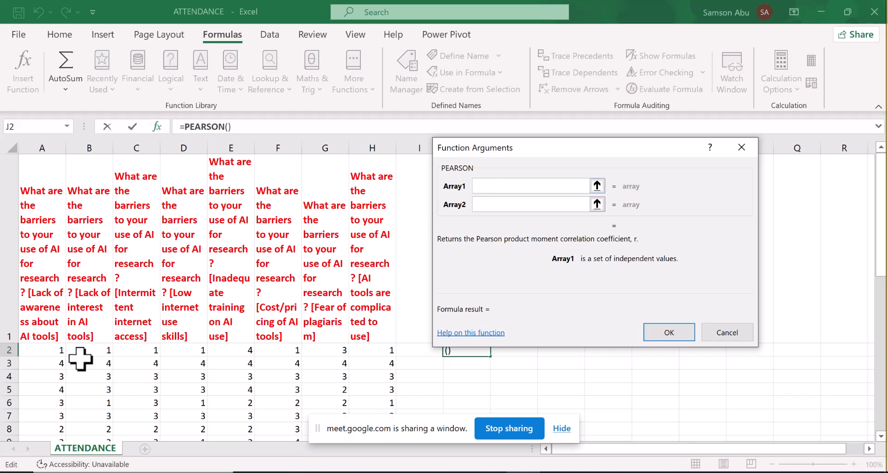
- Set the PEARSON function's Array1 to A2:A47 and Array2 to B2:B47, and calculate the correlation
{"action": "left_click_drag", "start_coordinate": [57, 352], "coordinate": [44, 400]}
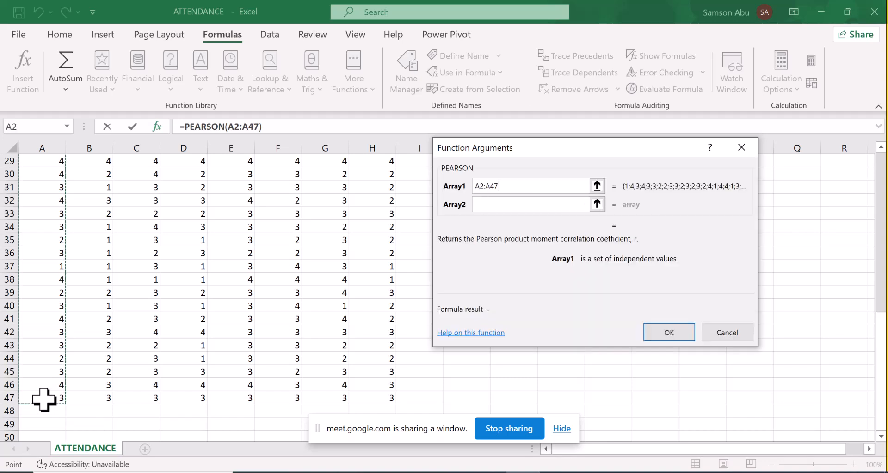
{"action": "left_click", "coordinate": [491, 205]}
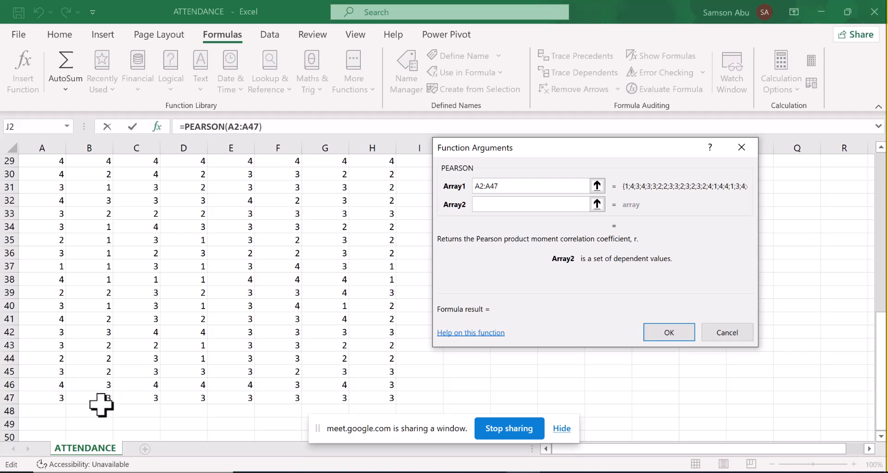
{"action": "left_click_drag", "start_coordinate": [101, 397], "coordinate": [89, 356]}
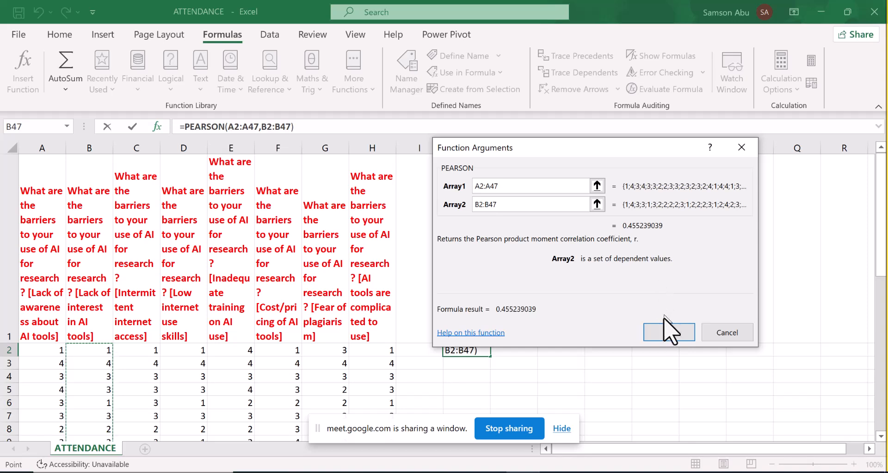
{"action": "left_click", "coordinate": [662, 331]}
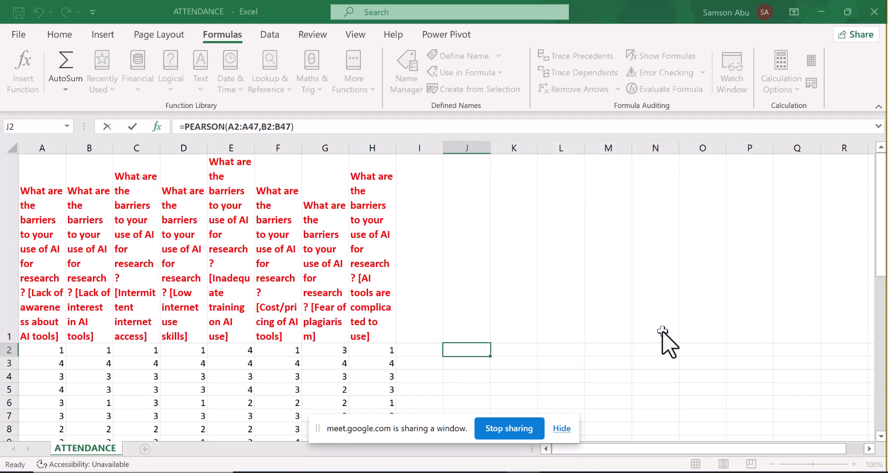
- Label the correlation result by entering PPMC in cell I2
{"action": "left_click", "coordinate": [421, 355]}
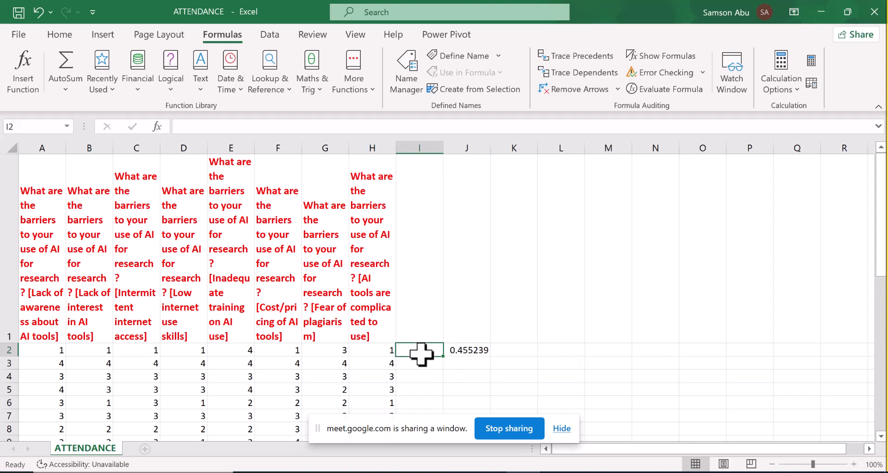
{"action": "type", "text": "PPMC"}
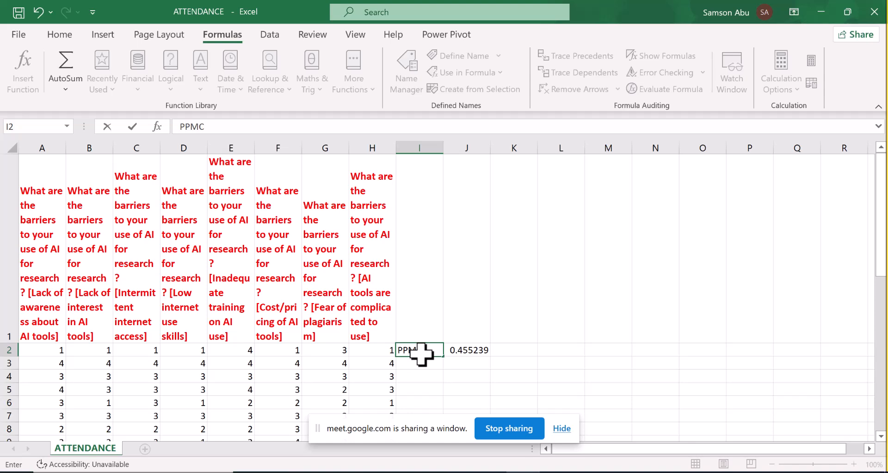
{"action": "key", "text": "Return"}
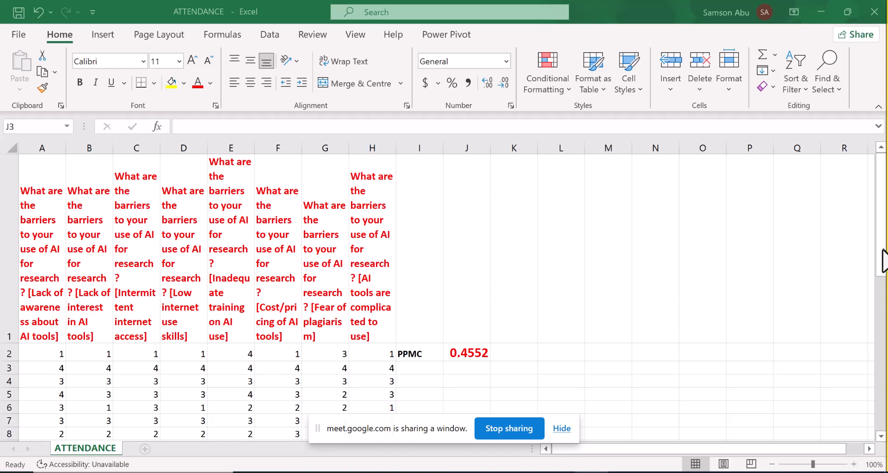
- Insert the STDEV.S statistical function in cell A49, below the first data column
{"action": "left_click", "coordinate": [883, 285]}
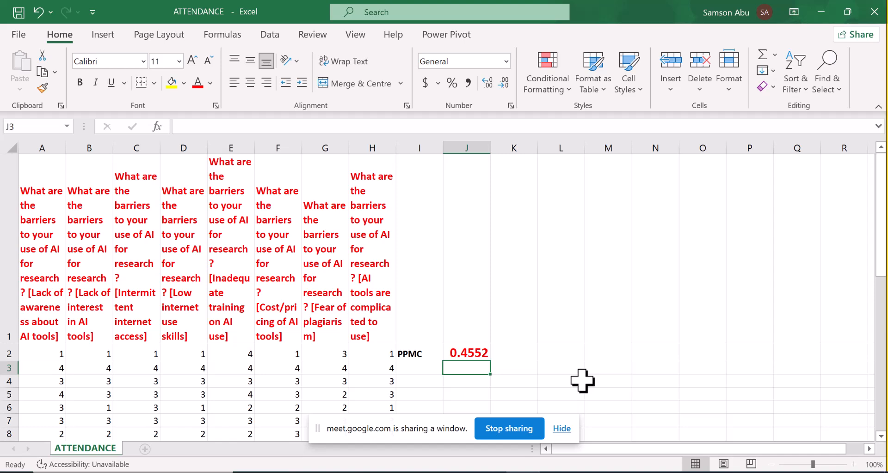
{"action": "left_click", "coordinate": [420, 370]}
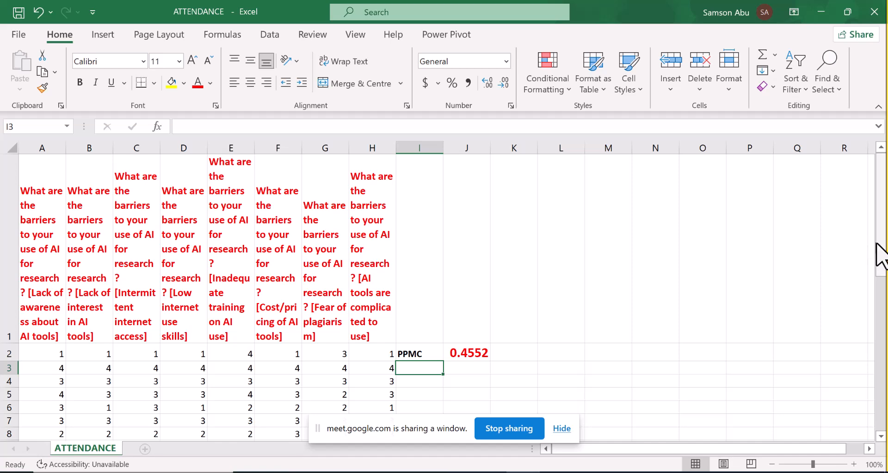
{"action": "left_click_drag", "start_coordinate": [879, 252], "coordinate": [881, 368]}
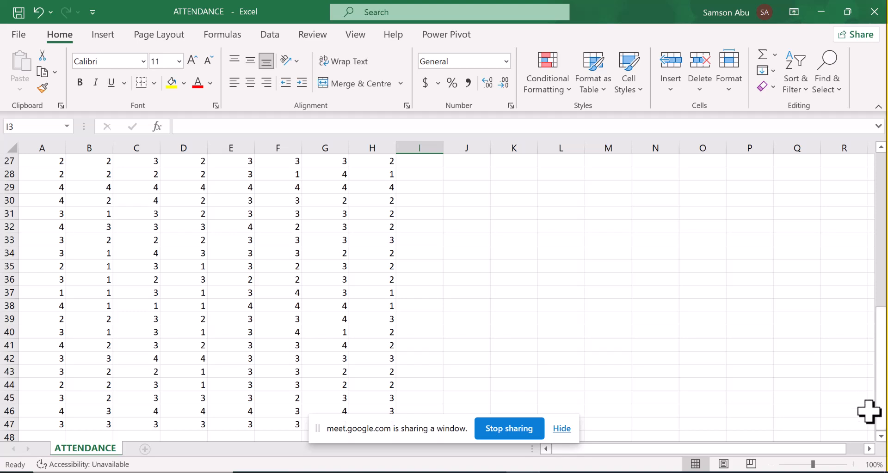
{"action": "left_click", "coordinate": [878, 437]}
{"action": "left_click", "coordinate": [878, 437]}
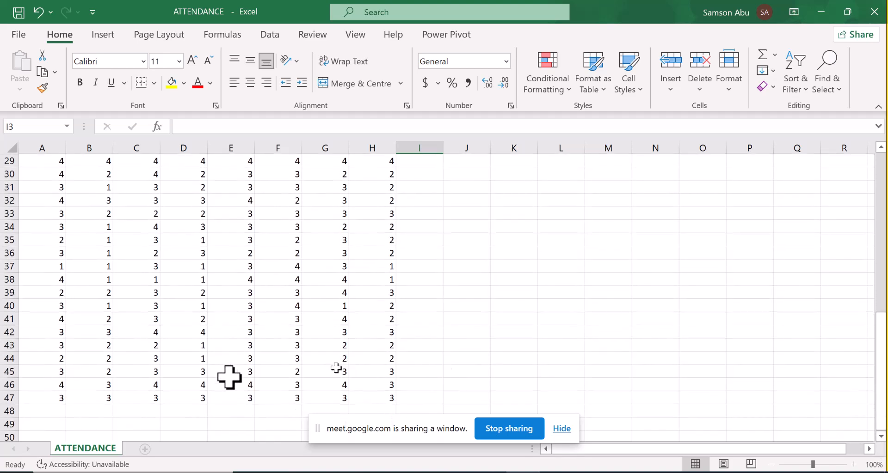
{"action": "left_click", "coordinate": [36, 412]}
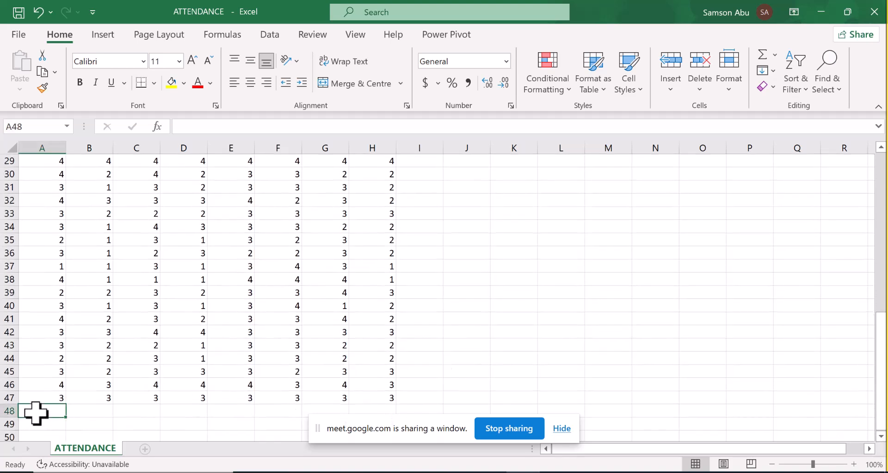
{"action": "left_click", "coordinate": [39, 425]}
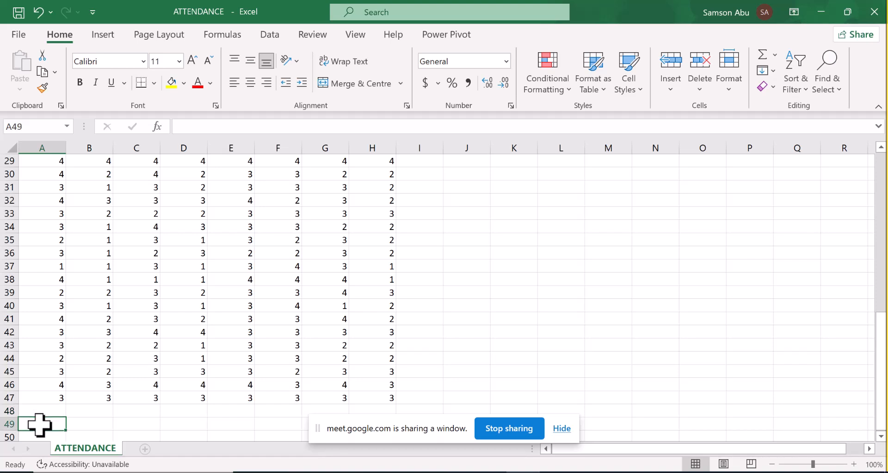
{"action": "type", "text": "="}
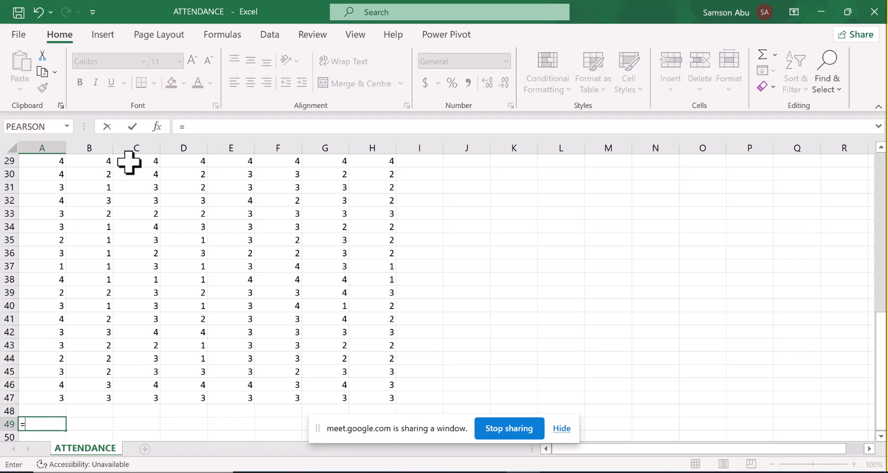
{"action": "key", "text": "BackSpace"}
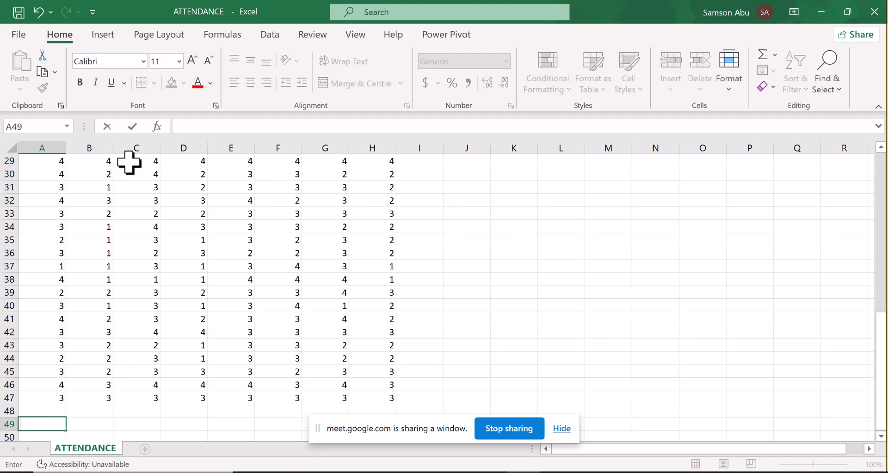
{"action": "left_click", "coordinate": [235, 40]}
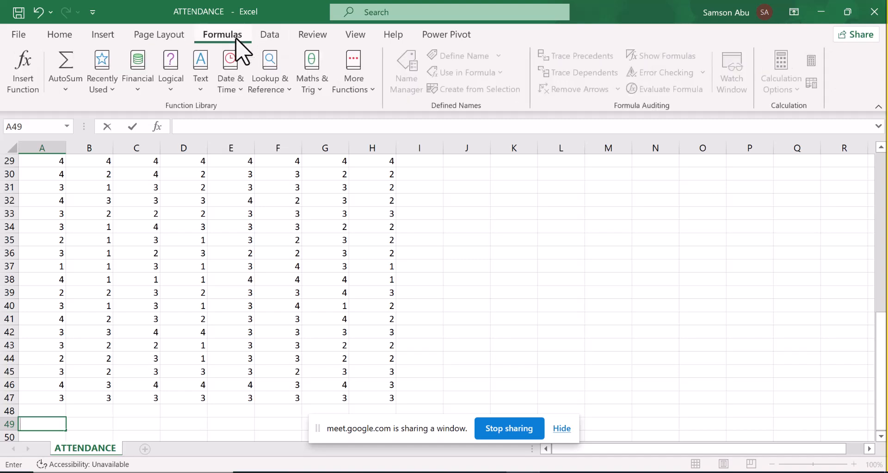
{"action": "left_click", "coordinate": [369, 92]}
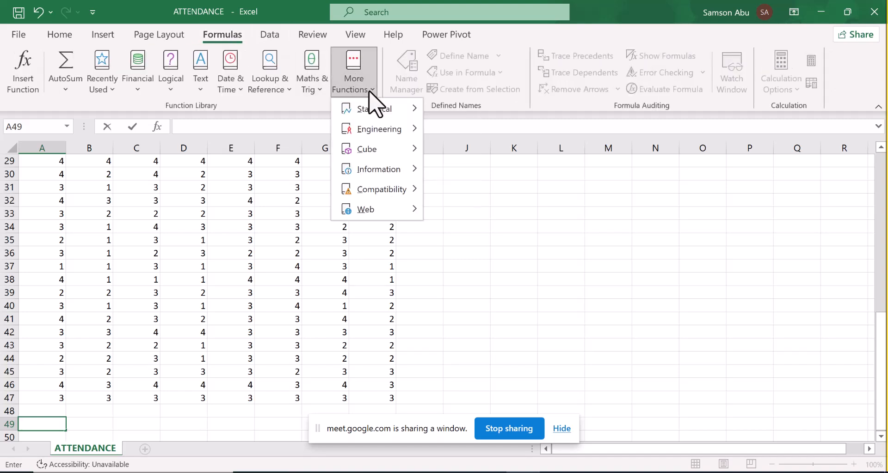
{"action": "mouse_move", "coordinate": [414, 111]}
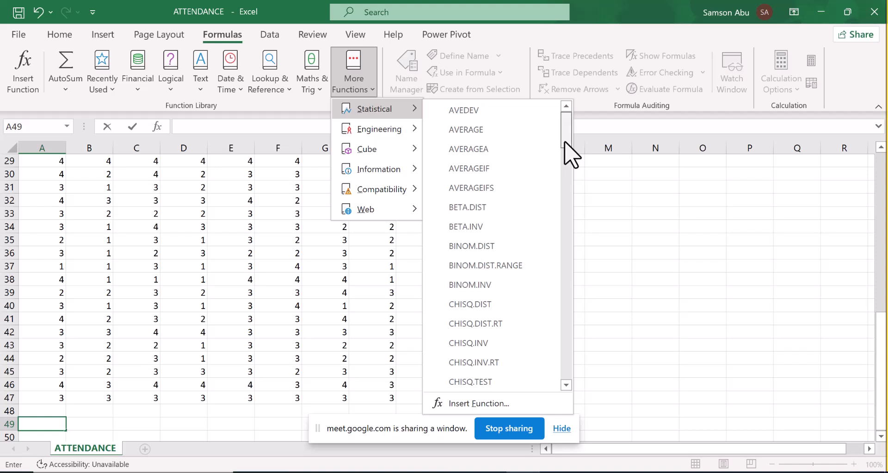
{"action": "left_click_drag", "start_coordinate": [564, 143], "coordinate": [561, 342]}
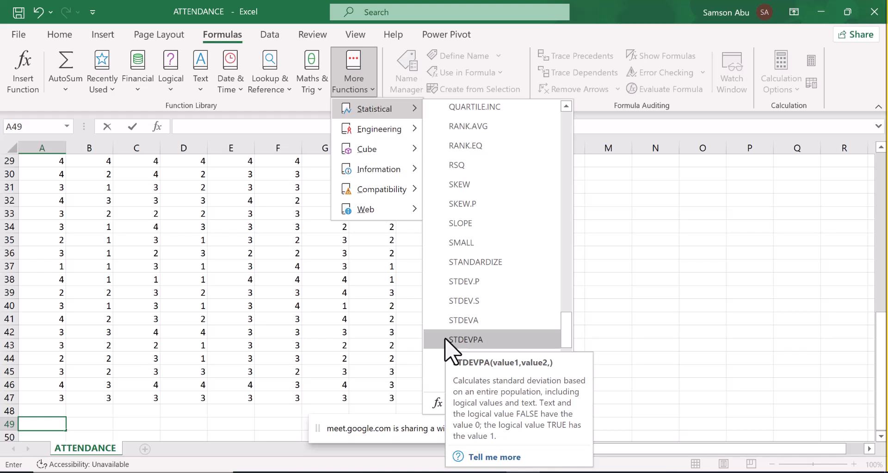
{"action": "left_click", "coordinate": [469, 301]}
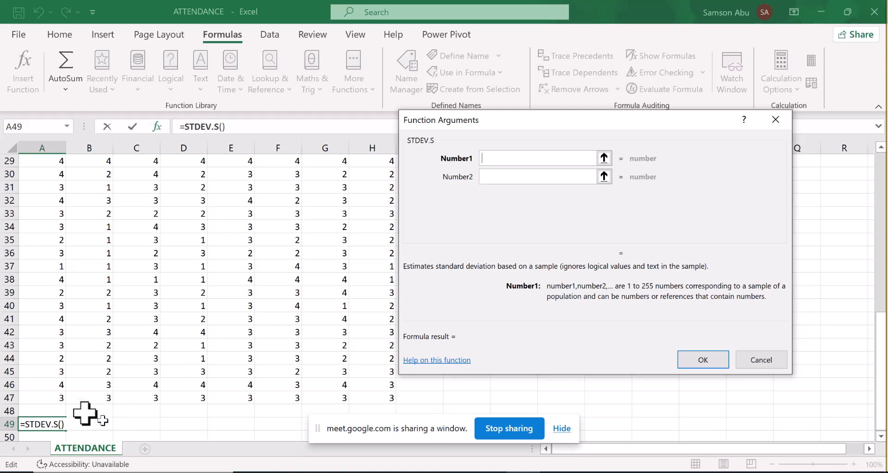
- Calculate the standard deviation with Number1 set to A2:A47, and fill the formula across to B49
{"action": "left_click_drag", "start_coordinate": [59, 400], "coordinate": [38, 352]}
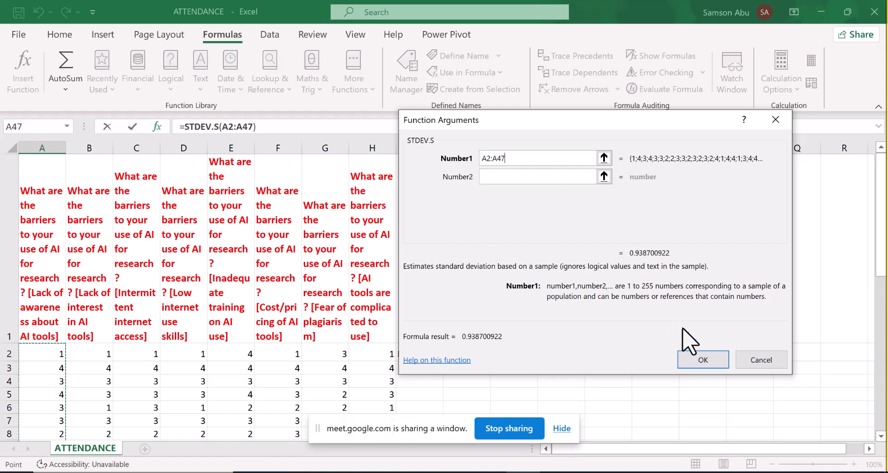
{"action": "left_click", "coordinate": [707, 362]}
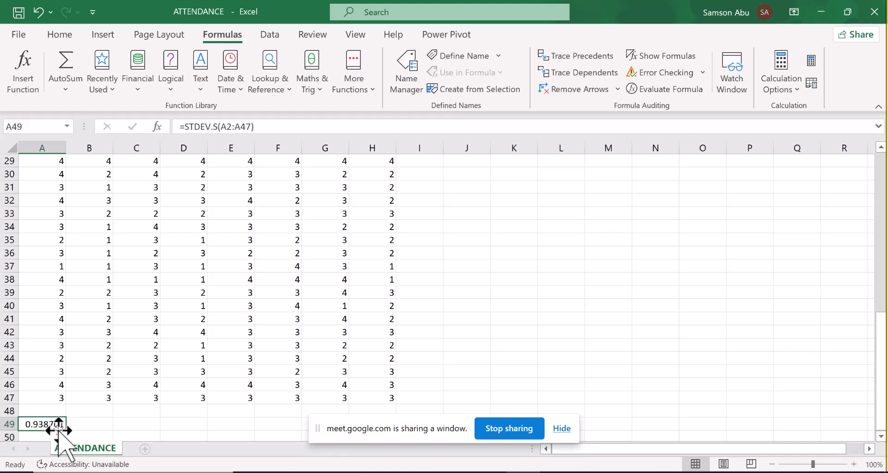
{"action": "left_click_drag", "start_coordinate": [68, 432], "coordinate": [100, 426]}
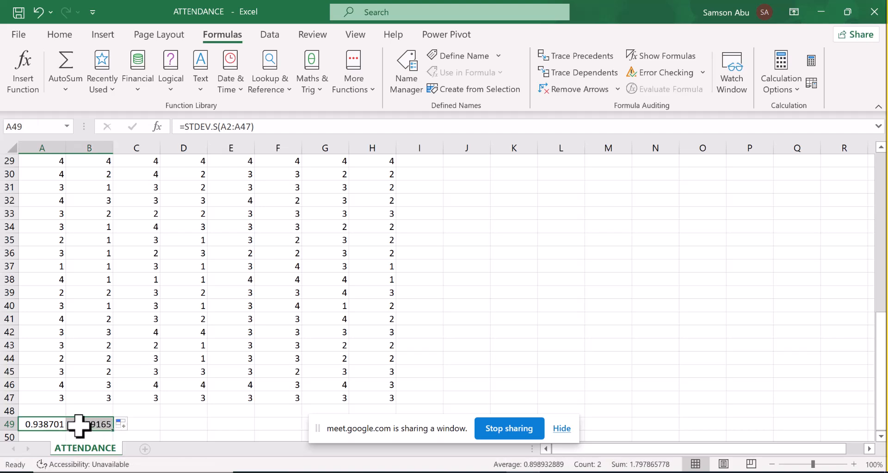
{"action": "left_click", "coordinate": [81, 424]}
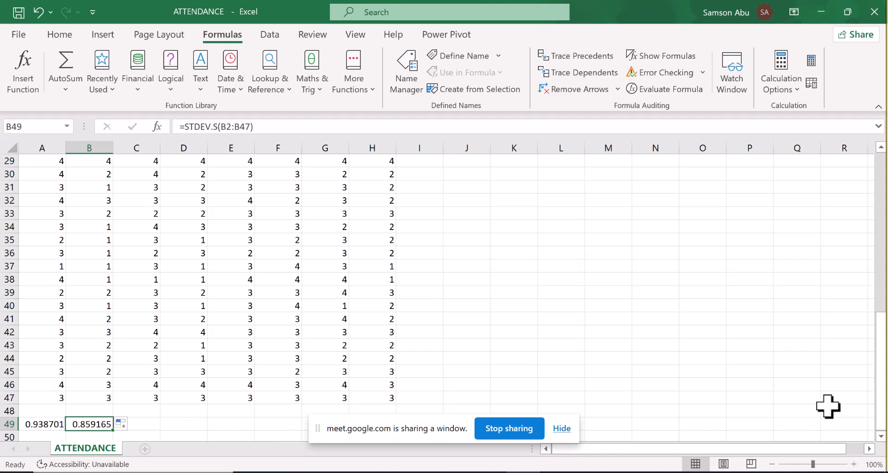
- Format the standard deviation in cell A49 as bold with font size 15
{"action": "left_click_drag", "start_coordinate": [880, 342], "coordinate": [880, 372]}
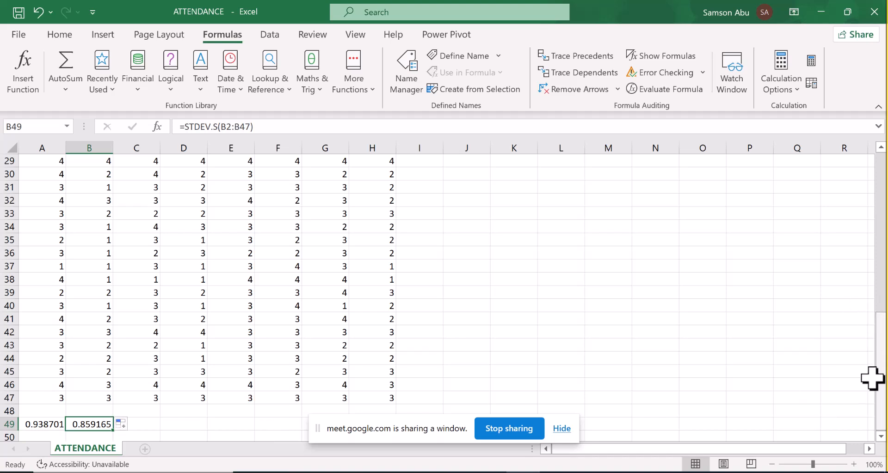
{"action": "left_click", "coordinate": [880, 436]}
{"action": "left_click", "coordinate": [880, 436]}
{"action": "left_click", "coordinate": [880, 436]}
{"action": "left_click", "coordinate": [881, 436]}
{"action": "left_click", "coordinate": [881, 436]}
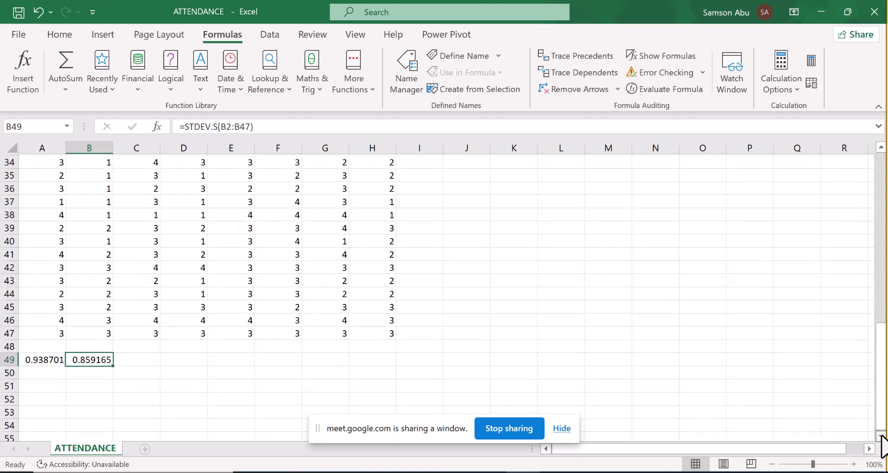
{"action": "left_click", "coordinate": [46, 361]}
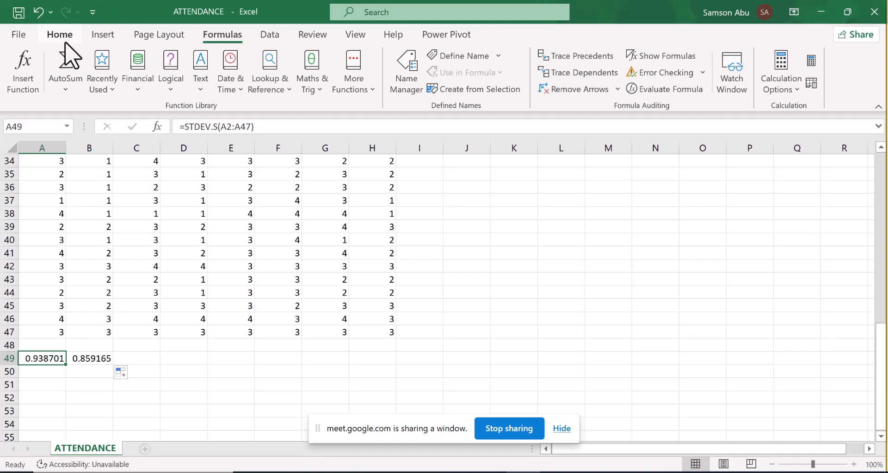
{"action": "left_click", "coordinate": [815, 107]}
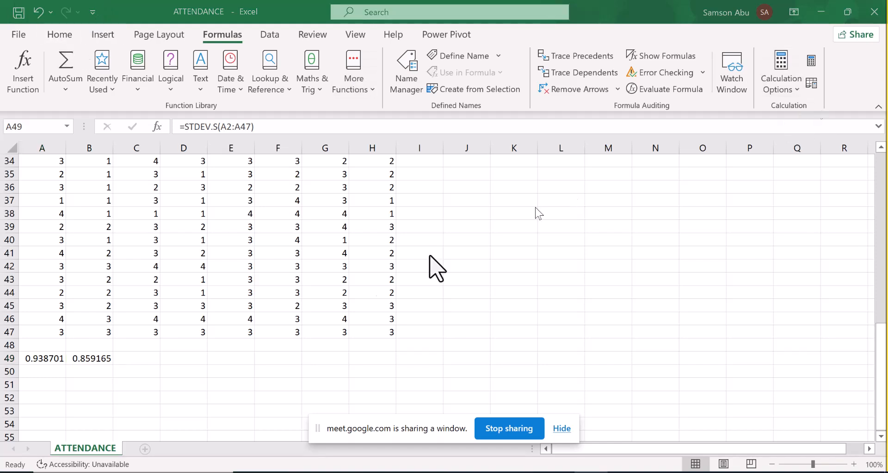
{"action": "left_click", "coordinate": [40, 359]}
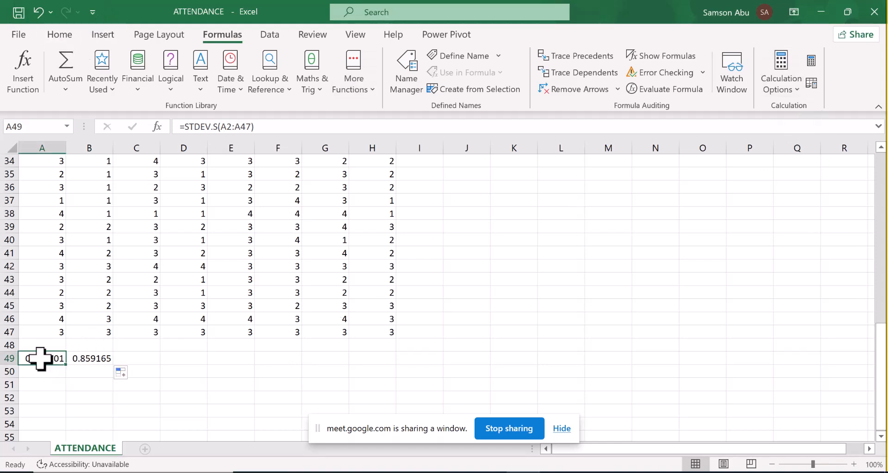
{"action": "left_click", "coordinate": [63, 36]}
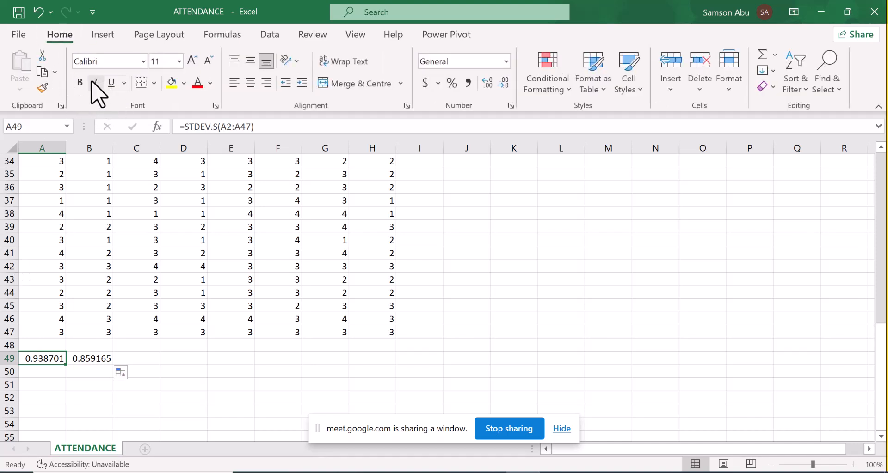
{"action": "left_click", "coordinate": [79, 83]}
{"action": "left_click", "coordinate": [166, 61]}
{"action": "type", "text": "15"}
{"action": "key", "text": "Return"}
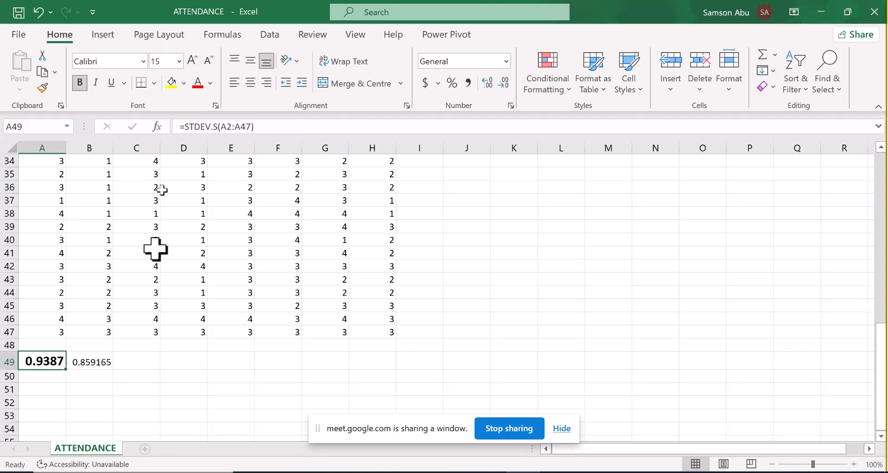
- Format the standard deviation in cell B49 as bold with font size 15
{"action": "left_click", "coordinate": [80, 365]}
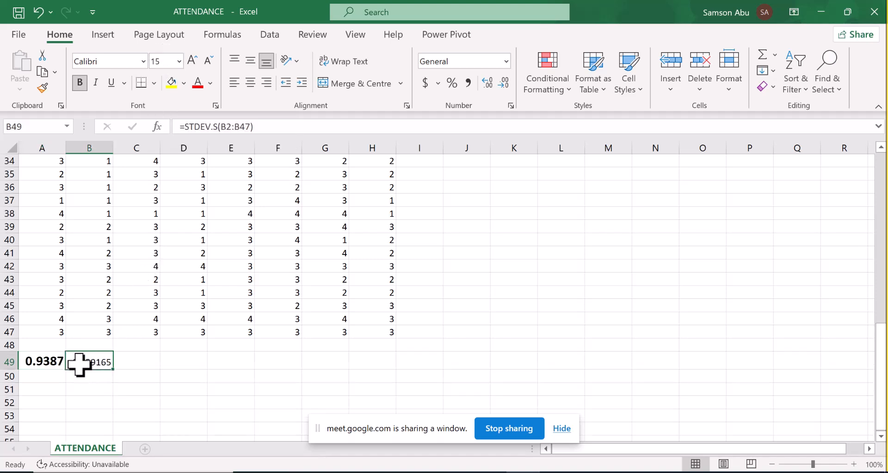
{"action": "left_click", "coordinate": [80, 81]}
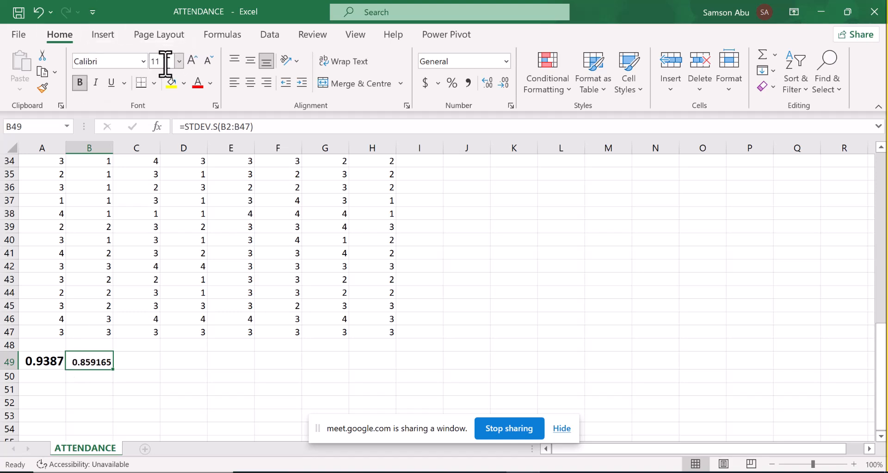
{"action": "left_click", "coordinate": [165, 61]}
{"action": "key", "text": "Return"}
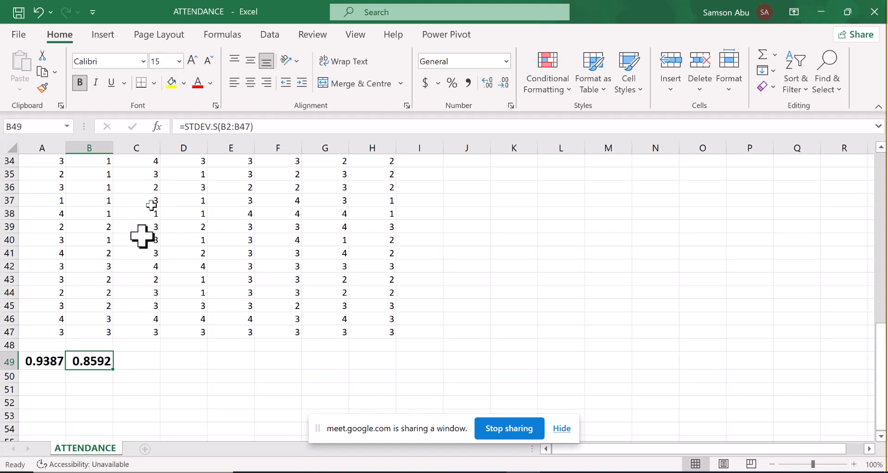
- Insert a blank column before column A to make room for row labels
{"action": "left_click", "coordinate": [45, 393]}
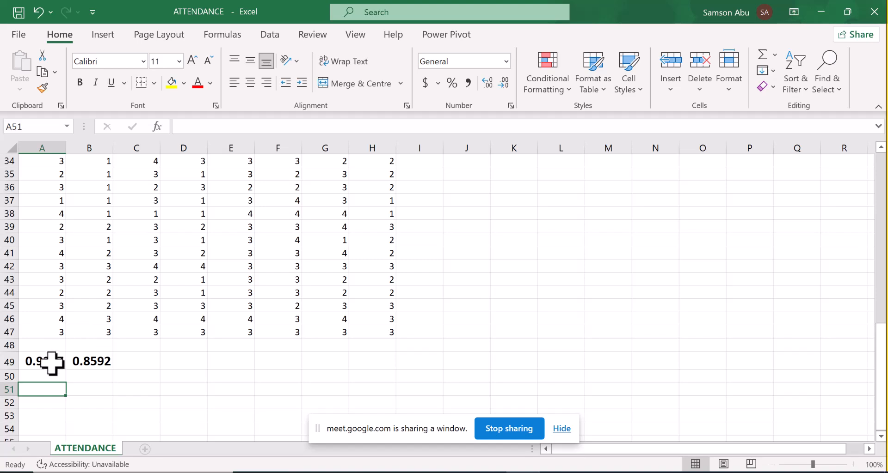
{"action": "left_click", "coordinate": [35, 139]}
{"action": "right_click", "coordinate": [35, 138]}
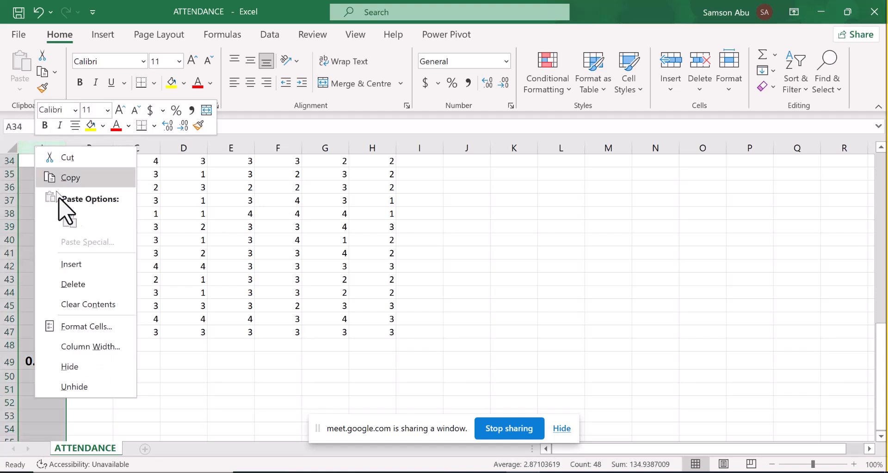
{"action": "left_click", "coordinate": [72, 264]}
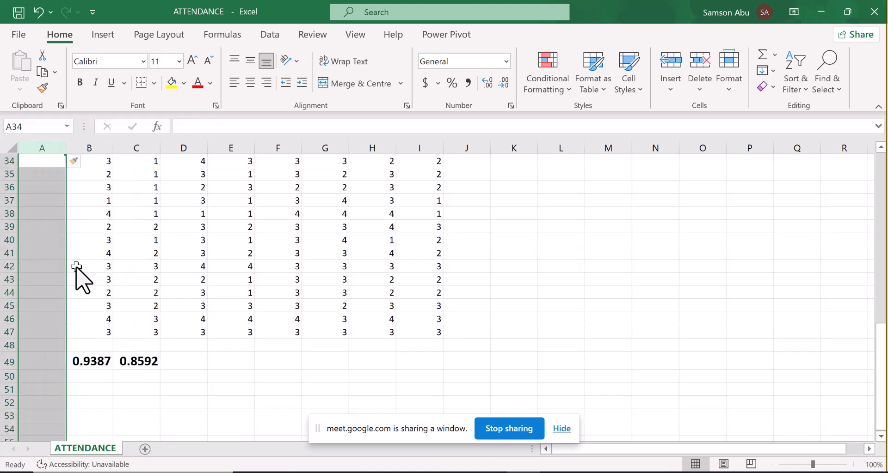
- Enter the row labels STDV in cell A49 and Mean in cell A50
{"action": "left_click", "coordinate": [51, 366]}
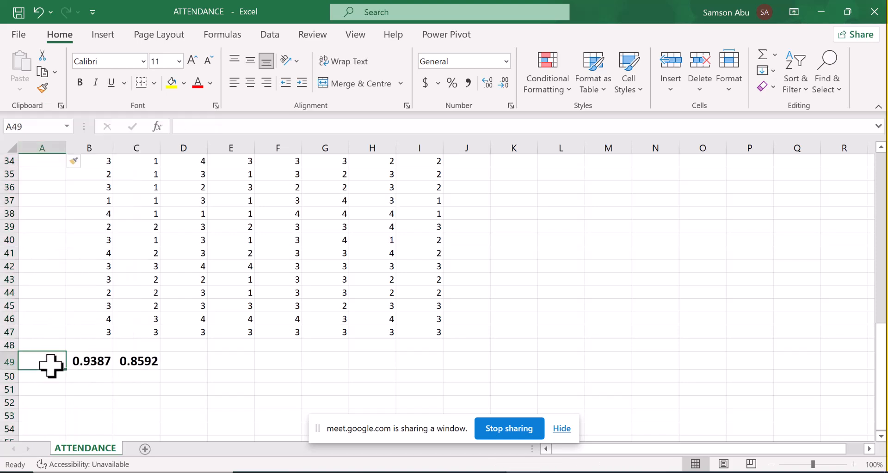
{"action": "type", "text": "STDV"}
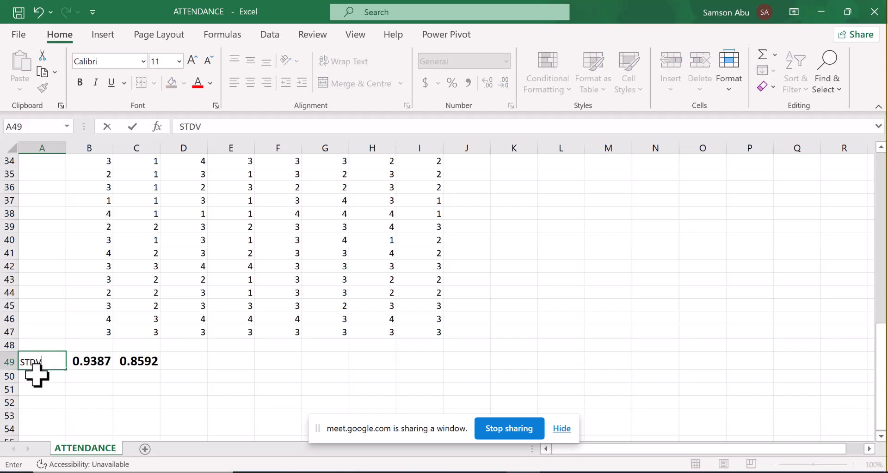
{"action": "left_click", "coordinate": [35, 376]}
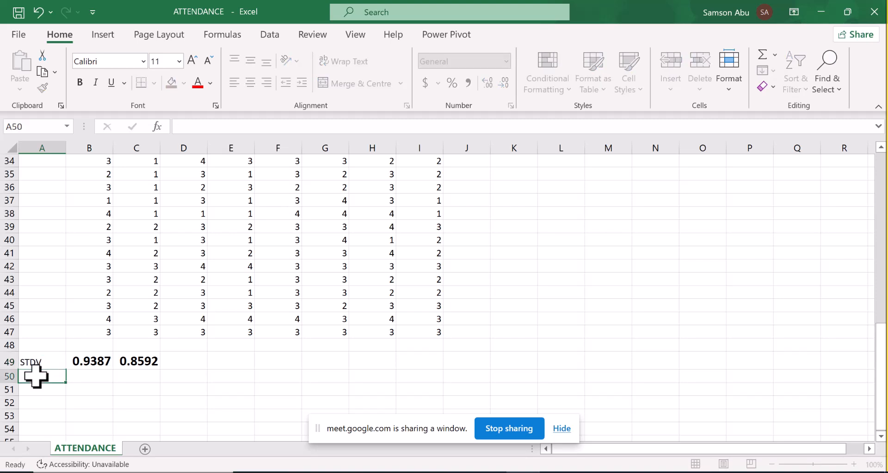
{"action": "type", "text": "Mean"}
- Calculate the mean of B2:B47 in cell B50 with the AVERAGE function
{"action": "left_click", "coordinate": [94, 377]}
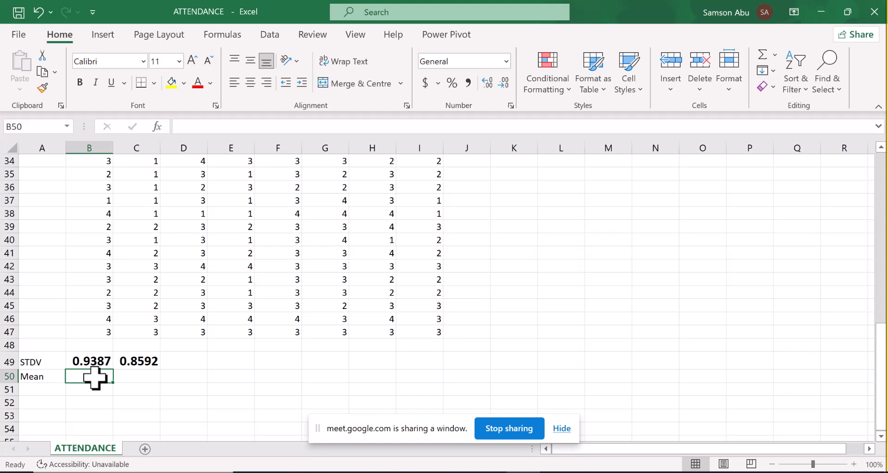
{"action": "type", "text": "vear"}
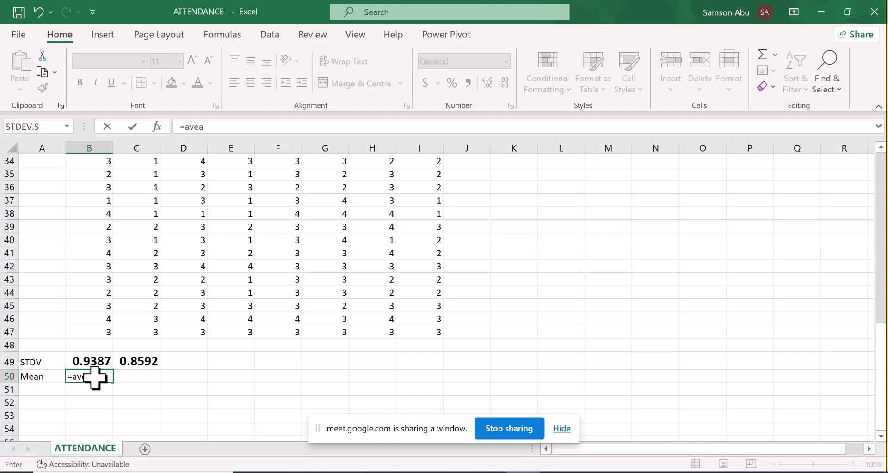
{"action": "key", "text": "BackSpace"}
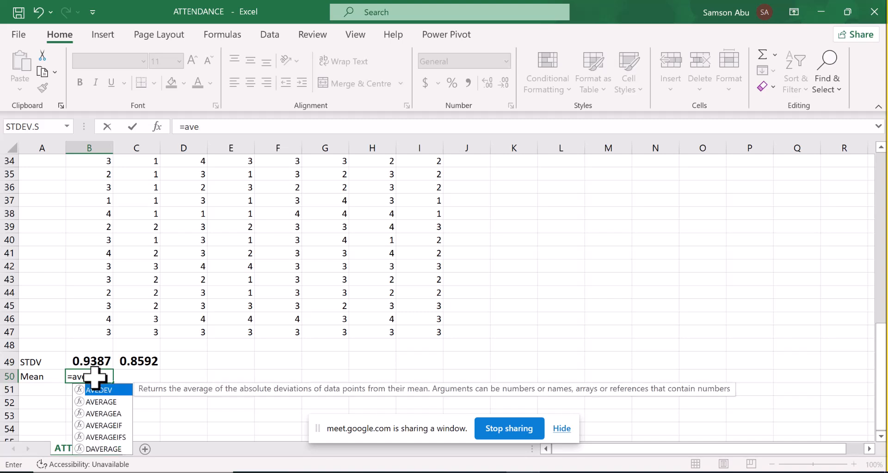
{"action": "left_click", "coordinate": [107, 402]}
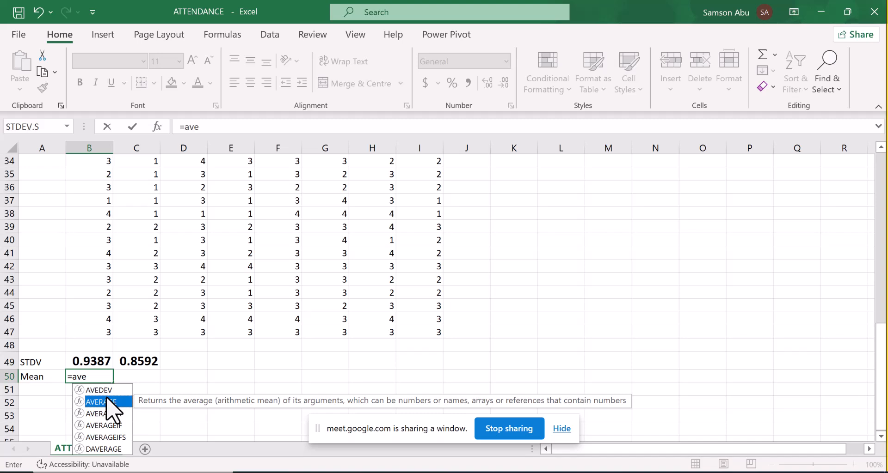
{"action": "left_click", "coordinate": [110, 415]}
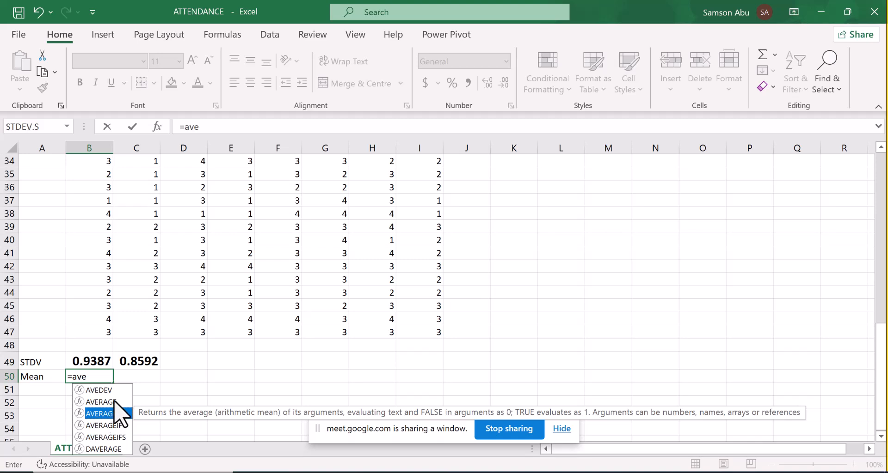
{"action": "left_click", "coordinate": [114, 401]}
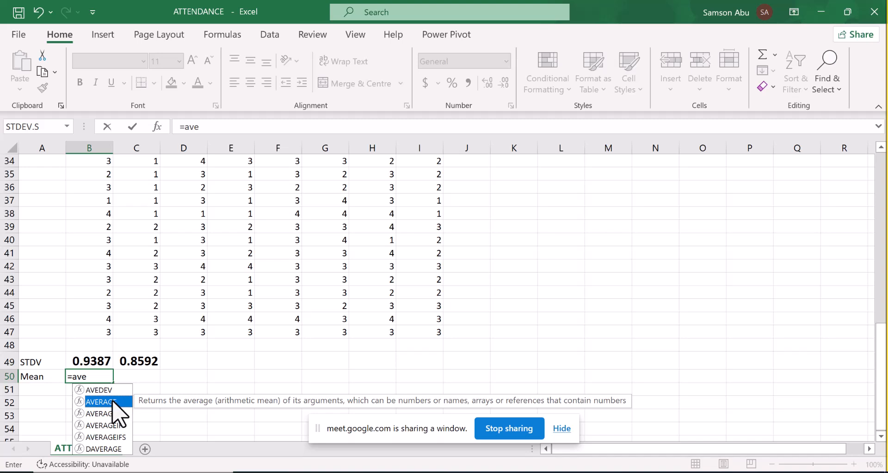
{"action": "double_click", "coordinate": [113, 401]}
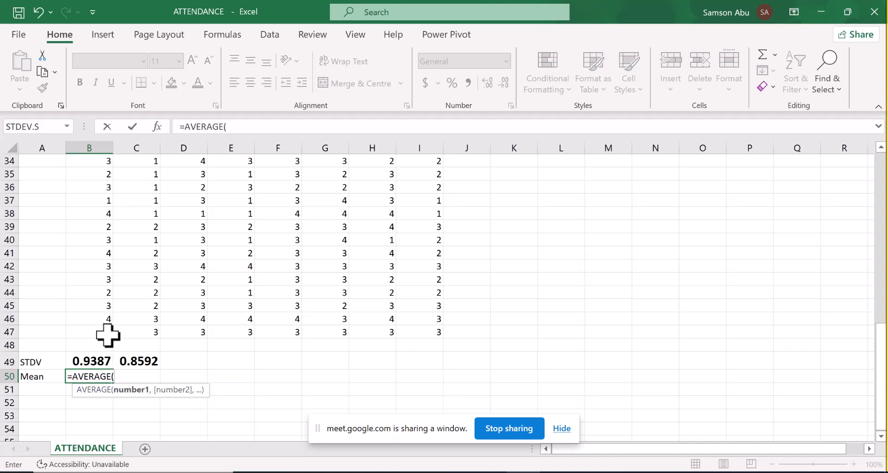
{"action": "left_click_drag", "start_coordinate": [109, 334], "coordinate": [98, 360]}
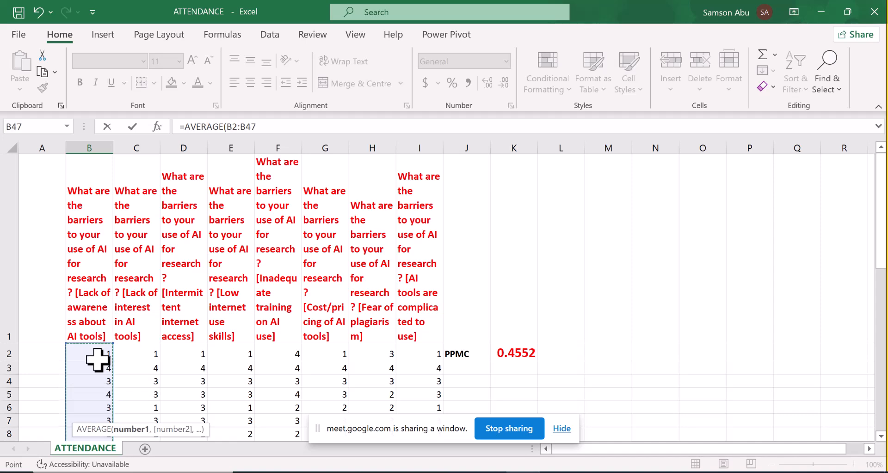
{"action": "type", "text": ")"}
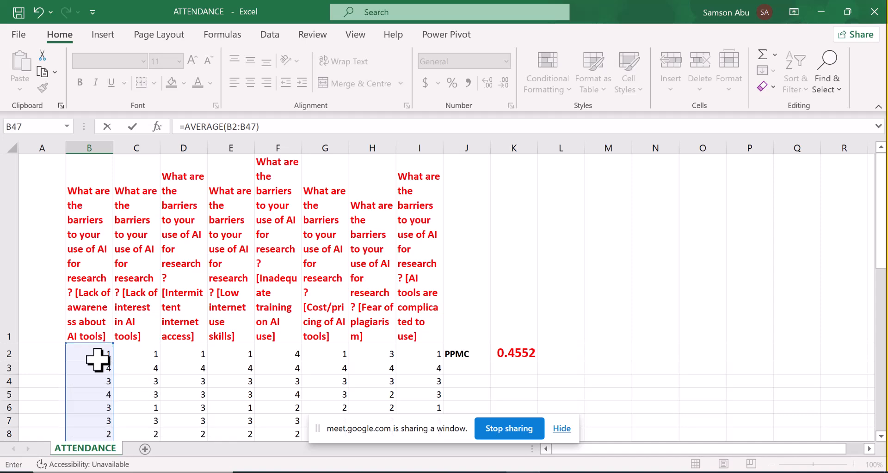
{"action": "key", "text": "Return"}
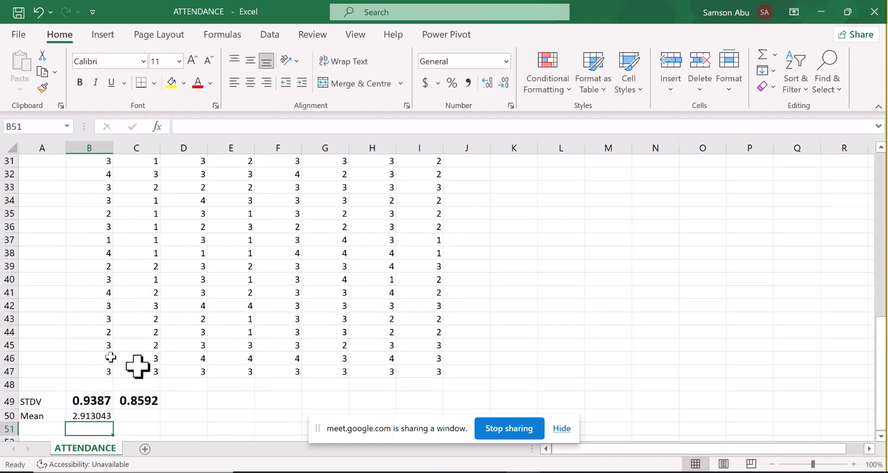
- Format the mean in cell B50 as bold with font size 15
{"action": "left_click", "coordinate": [89, 416]}
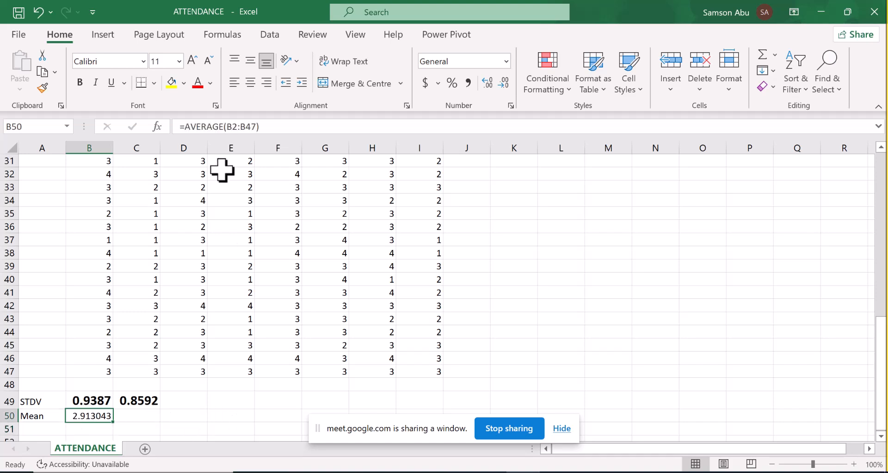
{"action": "left_click", "coordinate": [79, 82]}
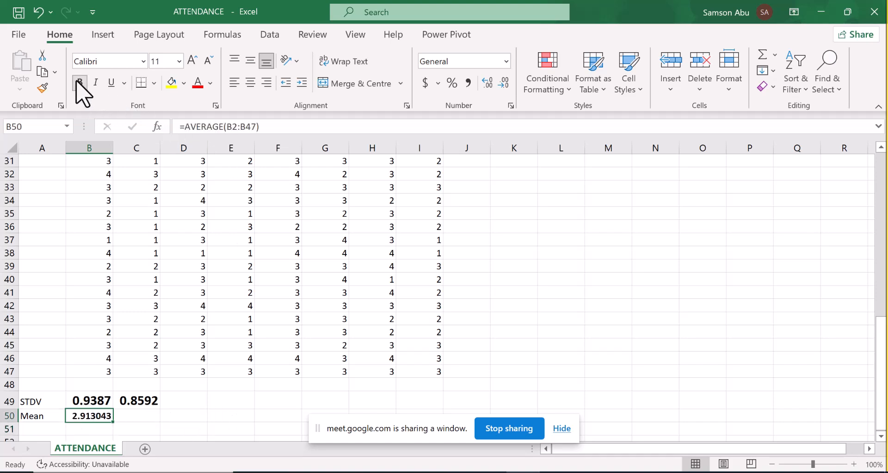
{"action": "left_click", "coordinate": [160, 61]}
{"action": "type", "text": "15"}
{"action": "key", "text": "Return"}
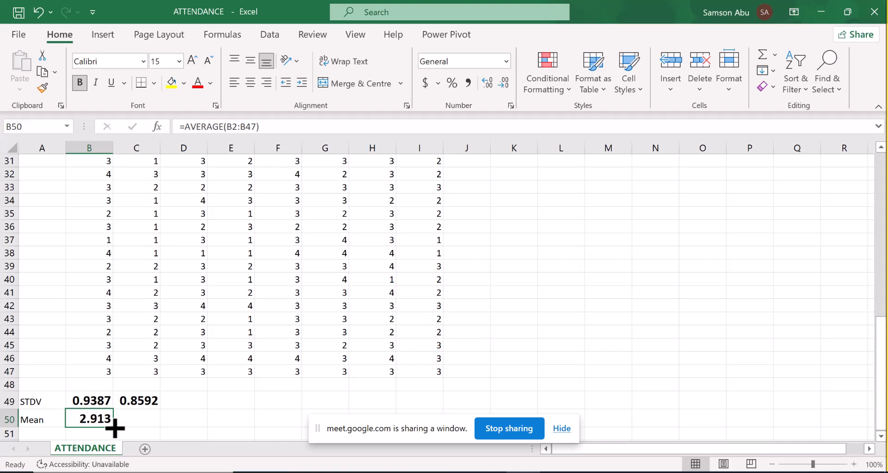
- Fill the mean formula from cell B50 across into C50
{"action": "left_click_drag", "start_coordinate": [114, 429], "coordinate": [143, 422]}
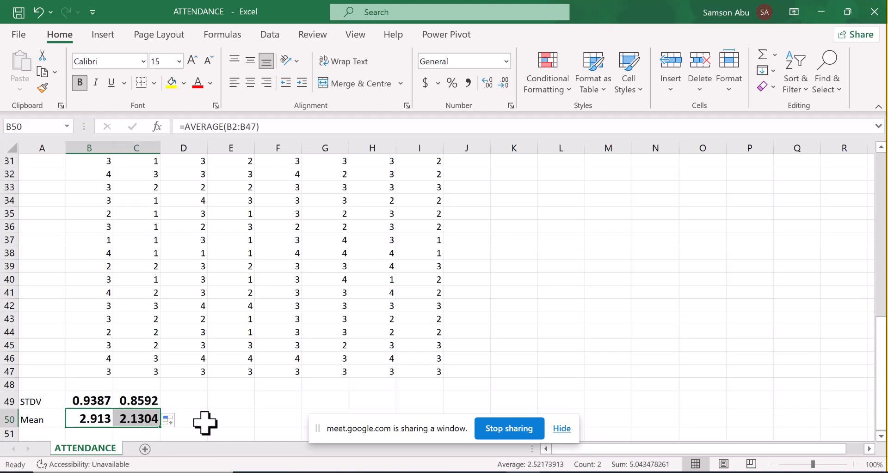
{"action": "left_click", "coordinate": [205, 421]}
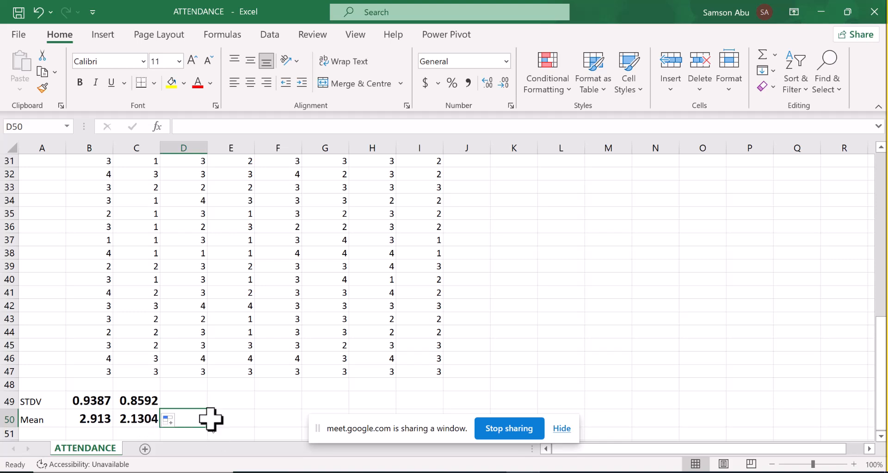
{"action": "left_click", "coordinate": [242, 418]}
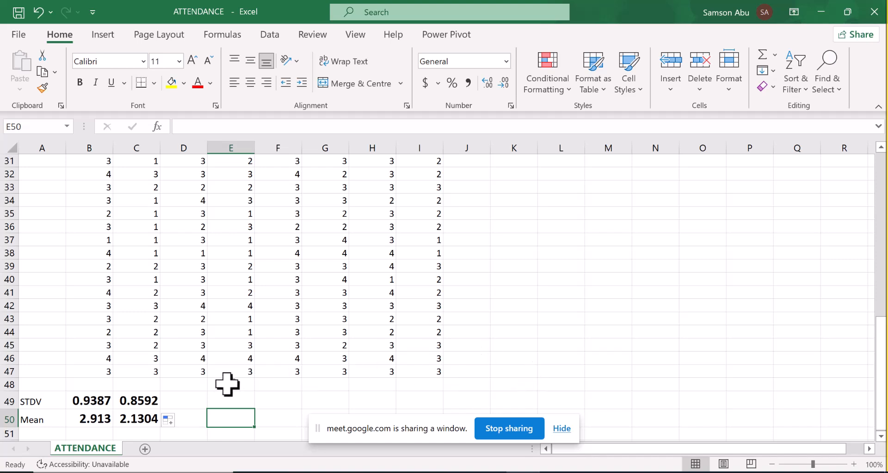
- Extend the standard deviation formula in C49 and the mean formula in C50 across to column I
{"action": "left_click", "coordinate": [156, 401]}
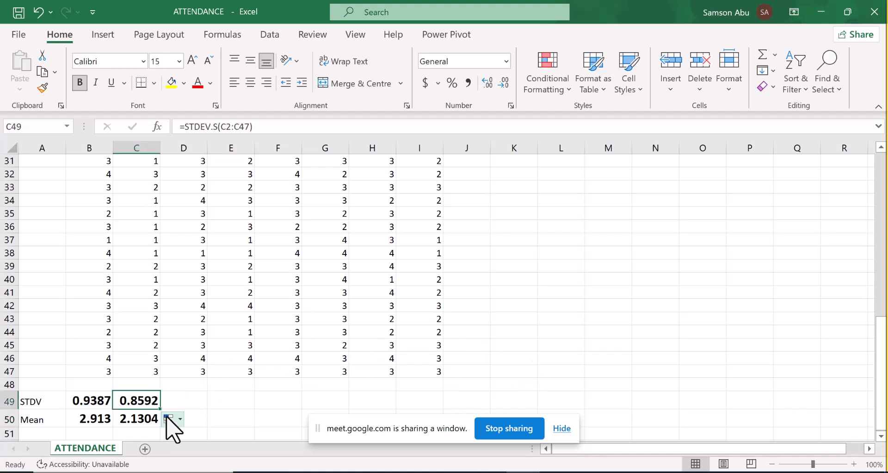
{"action": "left_click_drag", "start_coordinate": [162, 409], "coordinate": [424, 394]}
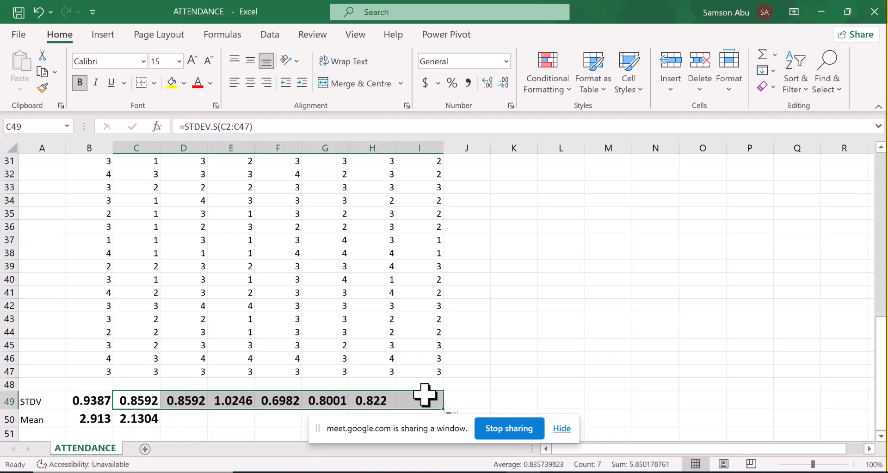
{"action": "left_click", "coordinate": [132, 418]}
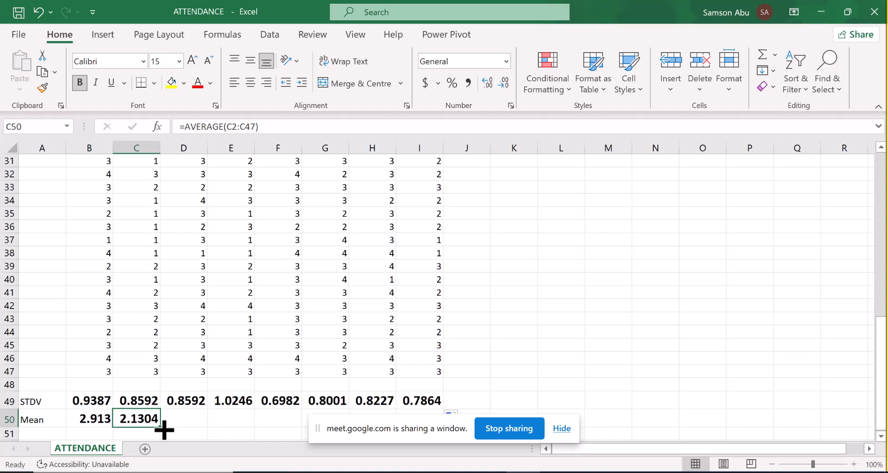
{"action": "left_click_drag", "start_coordinate": [163, 431], "coordinate": [424, 417]}
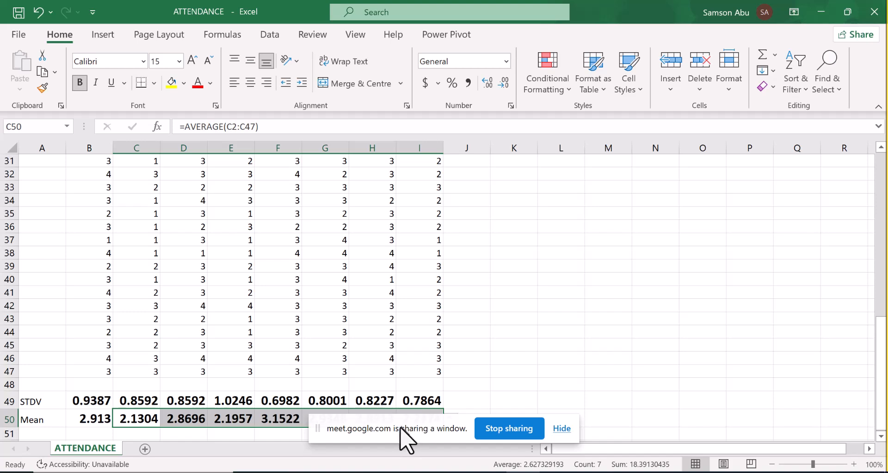
{"action": "left_click_drag", "start_coordinate": [434, 423], "coordinate": [717, 394]}
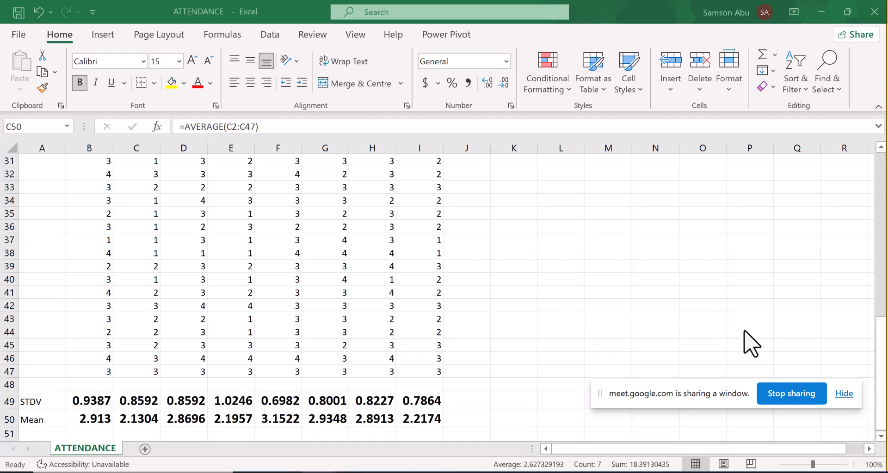
{"action": "key", "text": "ctrl+shift+Right"}
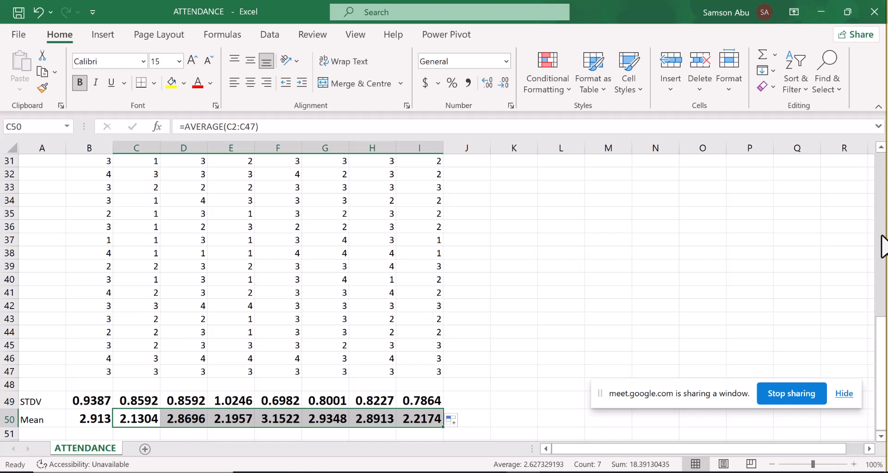
- Copy the standard deviations and means in B49:C50 to cell A1 of a new sheet, pasted as values only
{"action": "left_click_drag", "start_coordinate": [880, 343], "coordinate": [876, 137]}
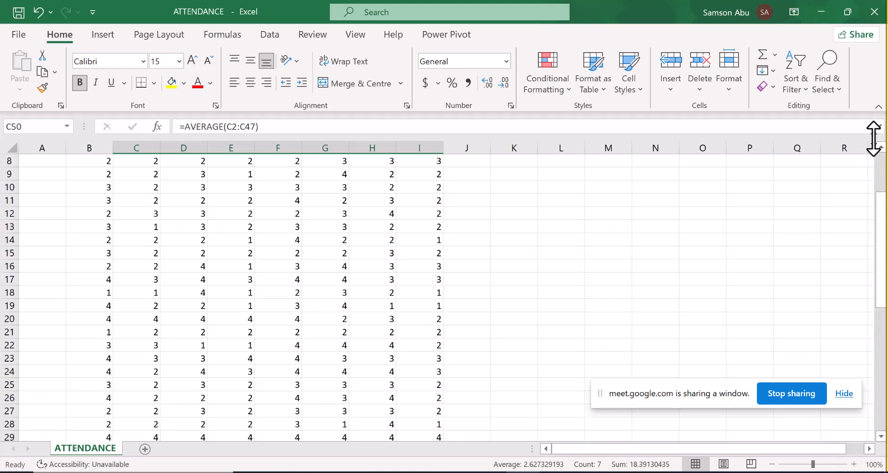
{"action": "scroll", "coordinate": [880, 145], "scroll_direction": "up", "scroll_amount": 3}
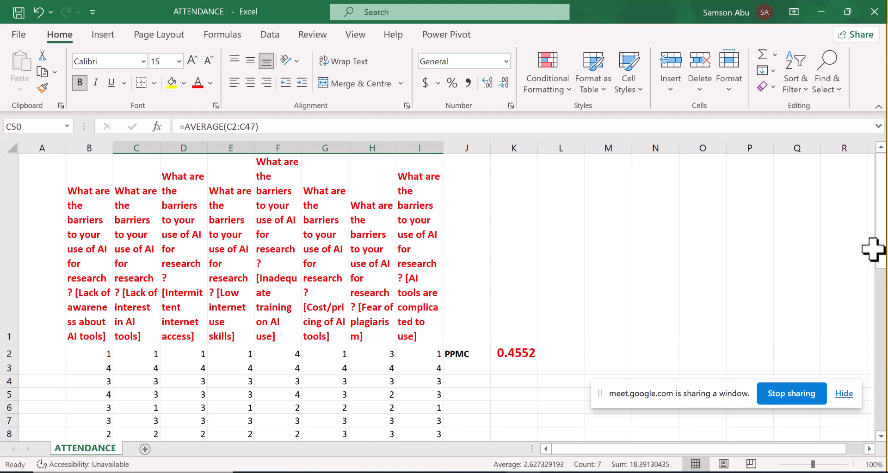
{"action": "left_click_drag", "start_coordinate": [878, 250], "coordinate": [884, 386]}
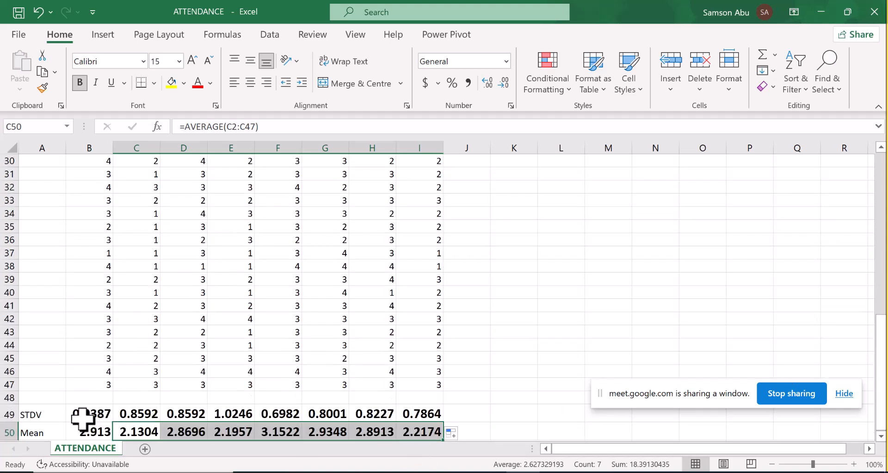
{"action": "left_click_drag", "start_coordinate": [84, 414], "coordinate": [124, 431]}
{"action": "key", "text": "ctrl+c"}
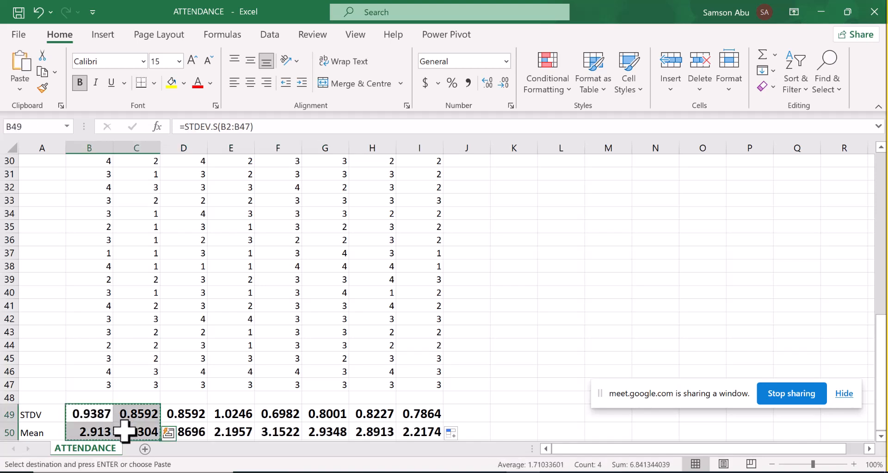
{"action": "left_click", "coordinate": [145, 450]}
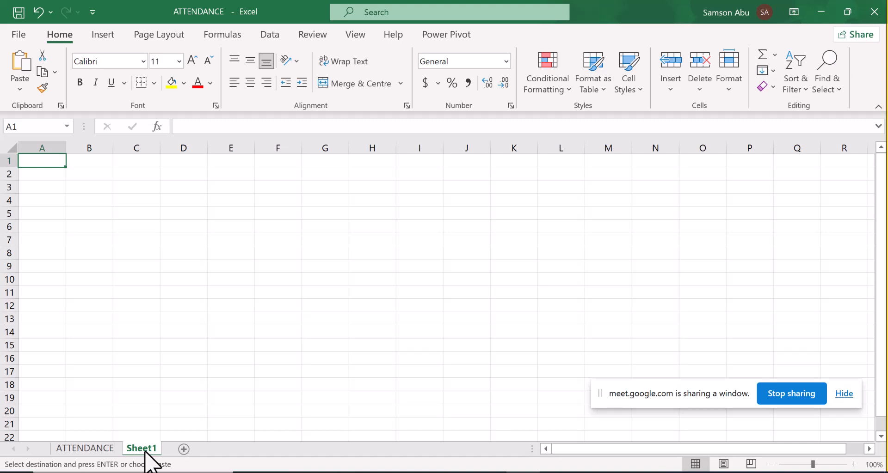
{"action": "key", "text": "ctrl+v"}
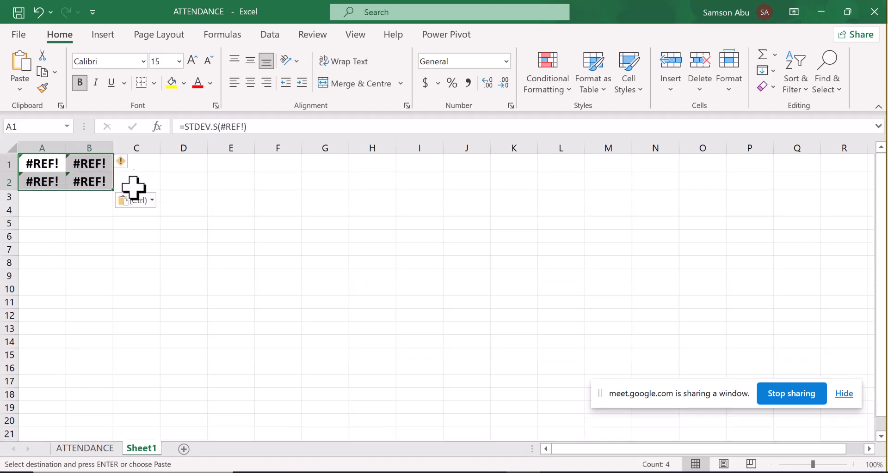
{"action": "left_click", "coordinate": [140, 201]}
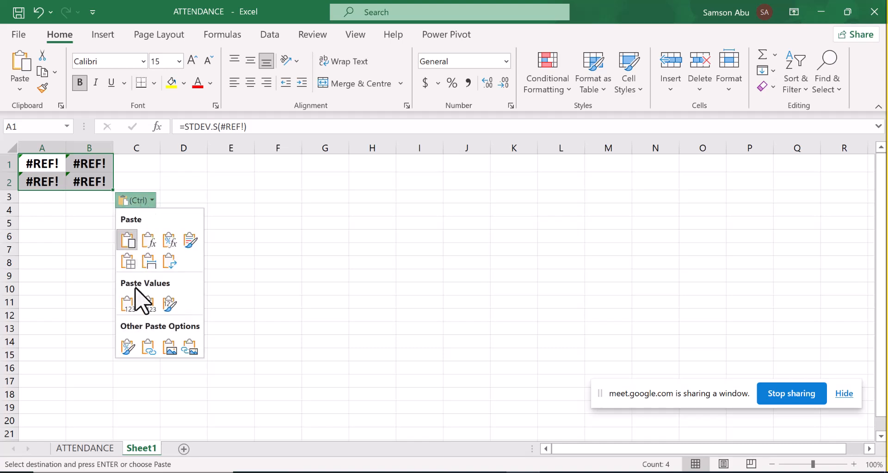
{"action": "left_click", "coordinate": [129, 303]}
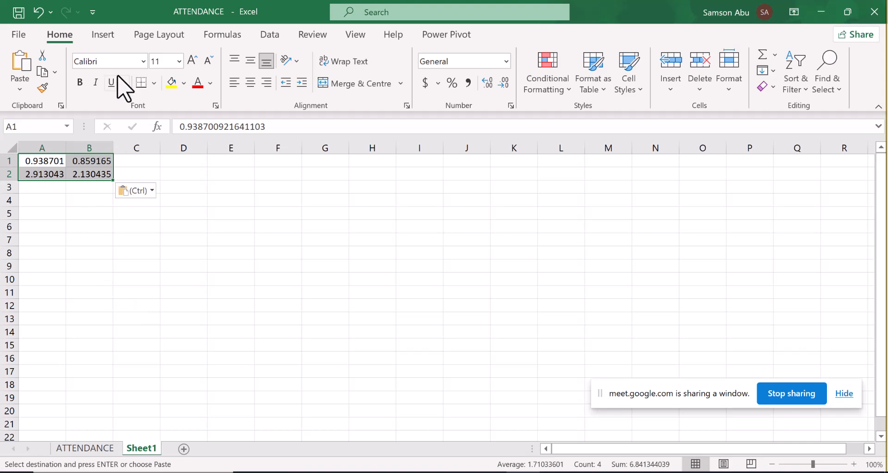
- Format the pasted values in A1:B2 as bold with font size 15
{"action": "left_click", "coordinate": [81, 82]}
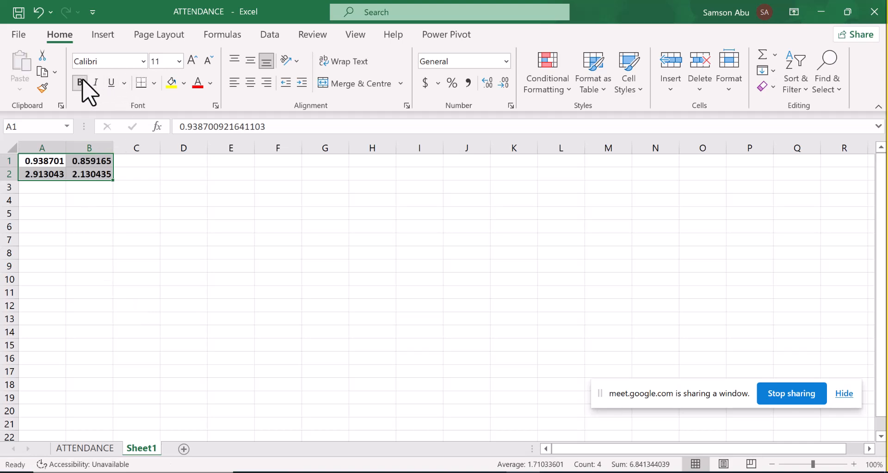
{"action": "left_click", "coordinate": [168, 60]}
{"action": "key", "text": "Return"}
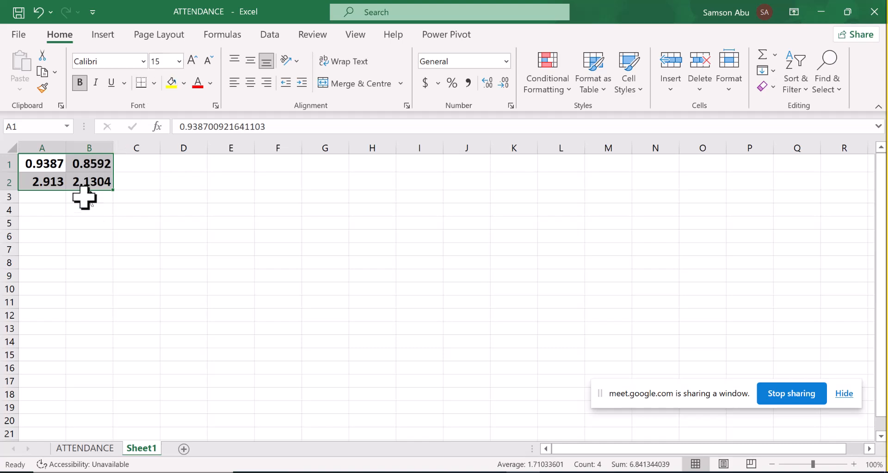
- Cut the values in A1:B2 and paste them starting at cell D2
{"action": "key", "text": "ctrl+c"}
{"action": "left_click", "coordinate": [180, 181]}
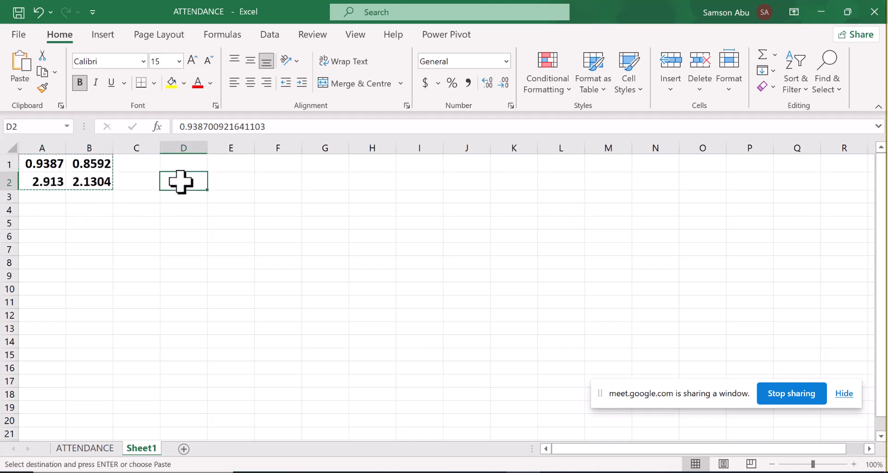
{"action": "right_click", "coordinate": [180, 181]}
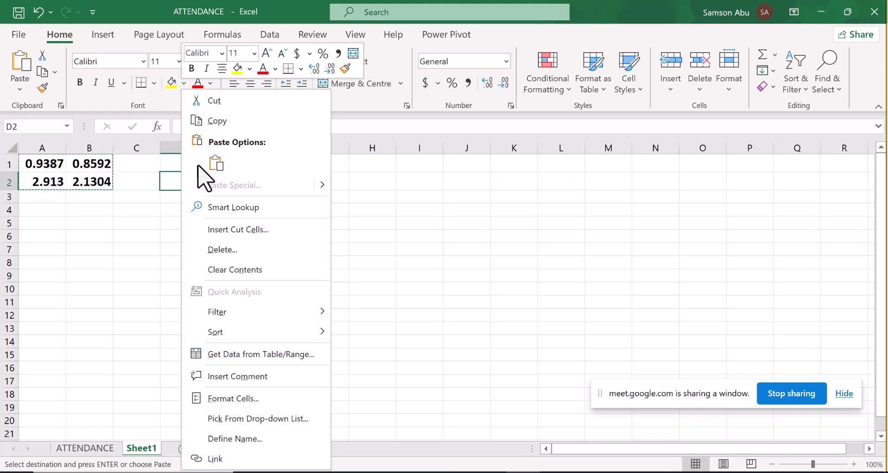
{"action": "left_click", "coordinate": [215, 168]}
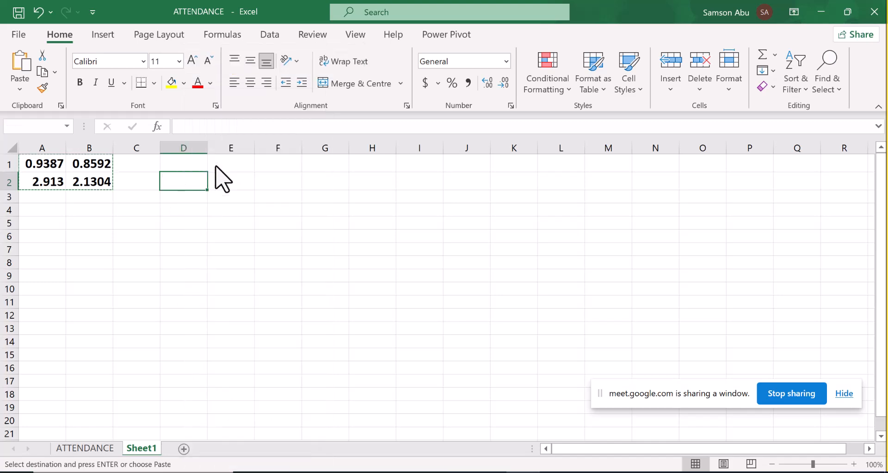
{"action": "left_click", "coordinate": [329, 199]}
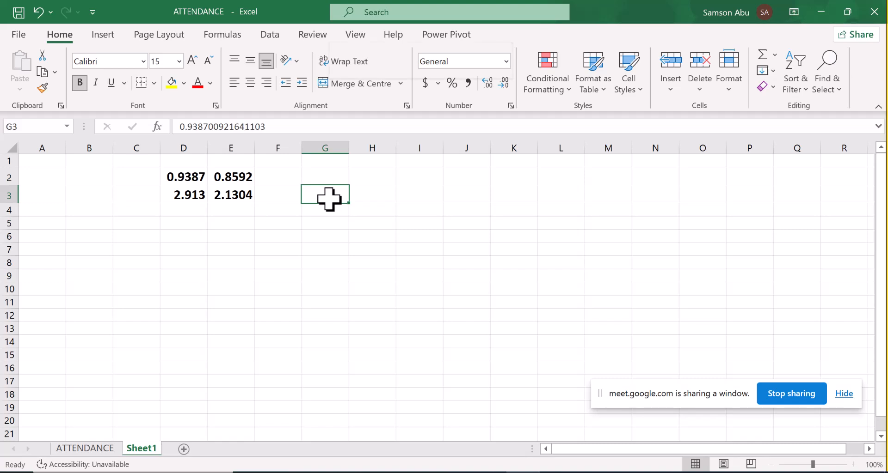
{"action": "right_click", "coordinate": [329, 199]}
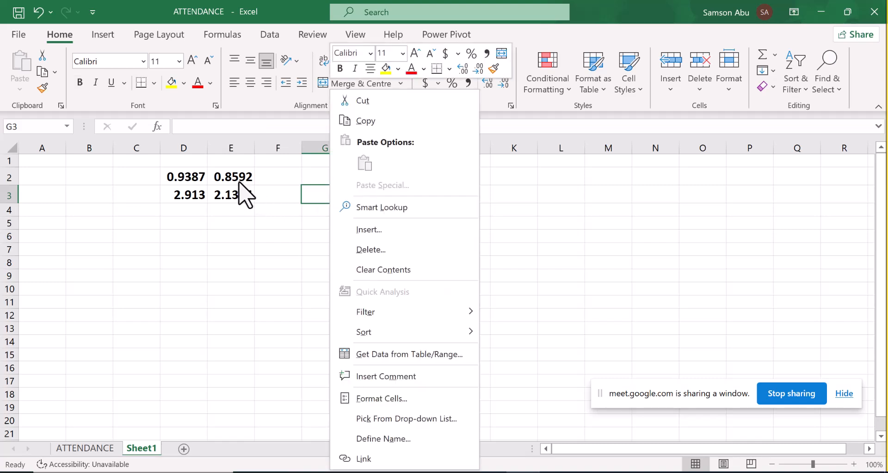
{"action": "key", "text": "Escape"}
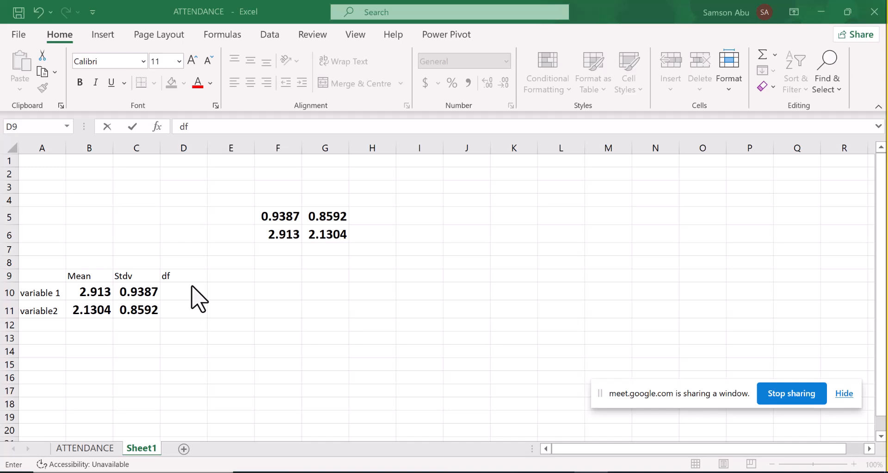
- Enter the df values on Sheet1: 1 for variable 1 in D10 and 45 for variable 2 in D11
{"action": "left_click", "coordinate": [72, 446]}
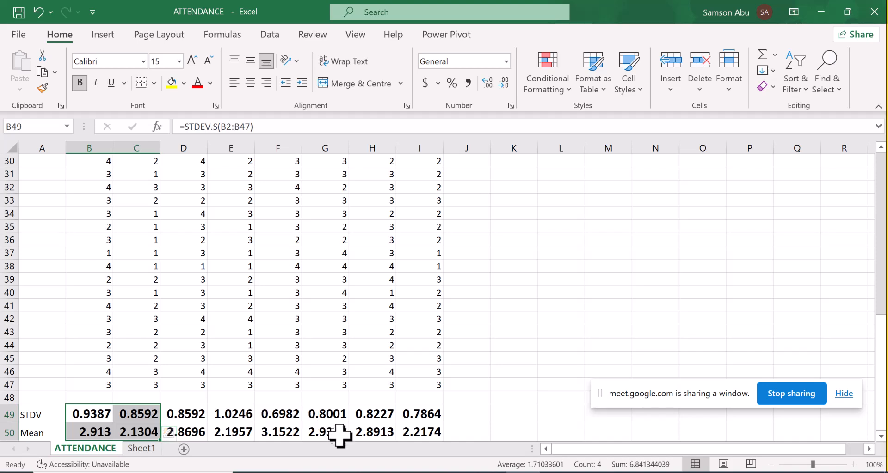
{"action": "left_click", "coordinate": [141, 448]}
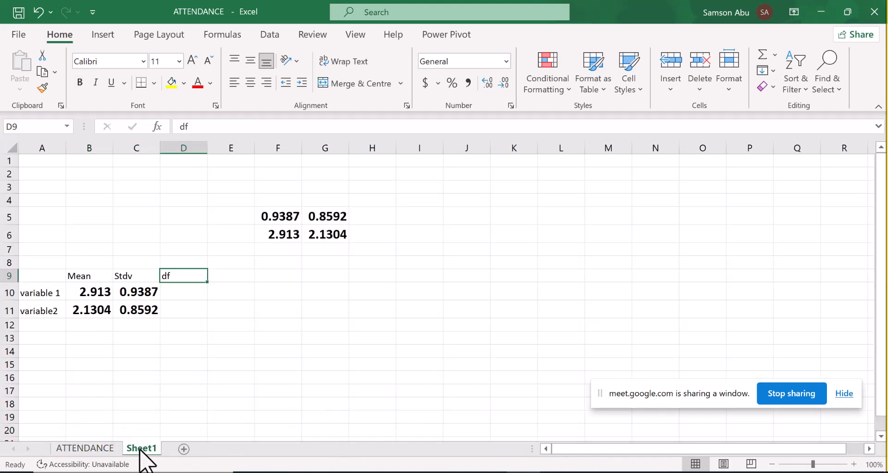
{"action": "left_click", "coordinate": [181, 296]}
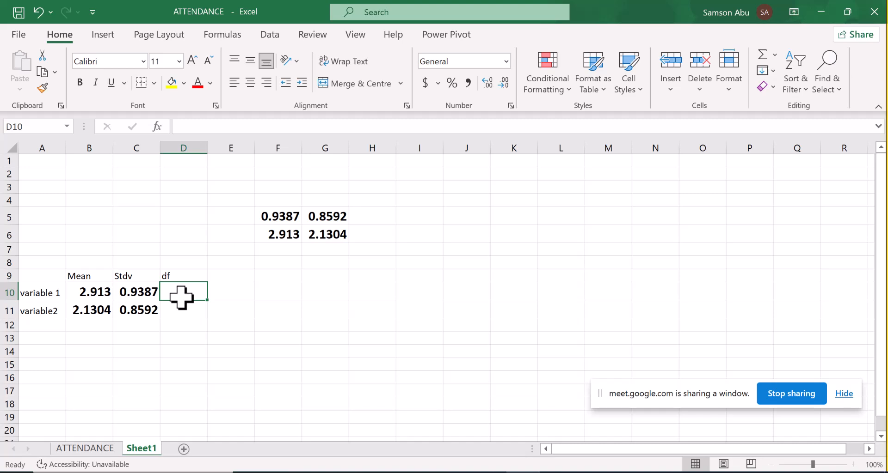
{"action": "type", "text": "1"}
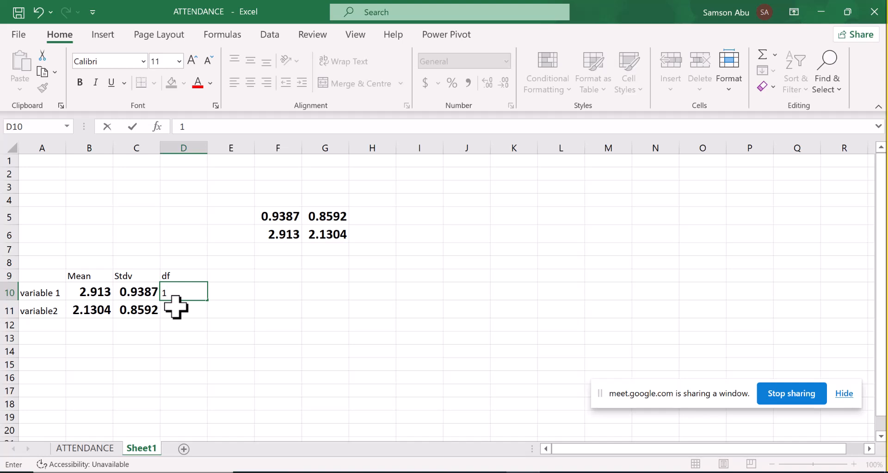
{"action": "left_click", "coordinate": [175, 308]}
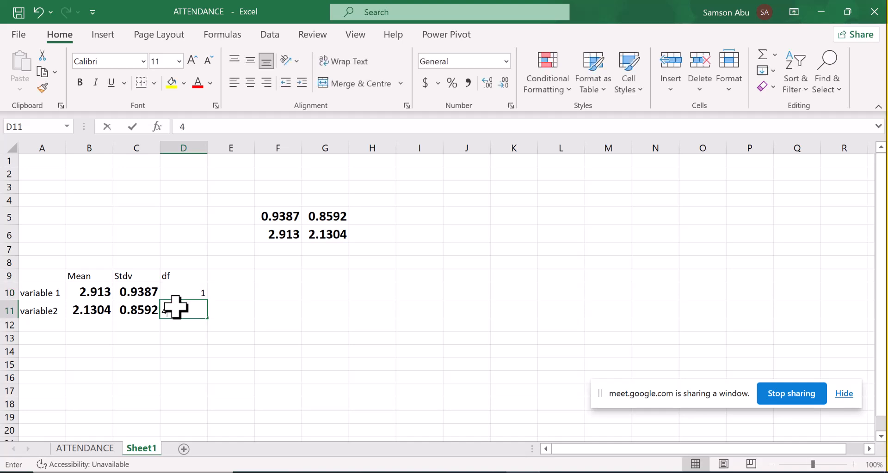
{"action": "type", "text": "45"}
{"action": "left_click", "coordinate": [262, 331]}
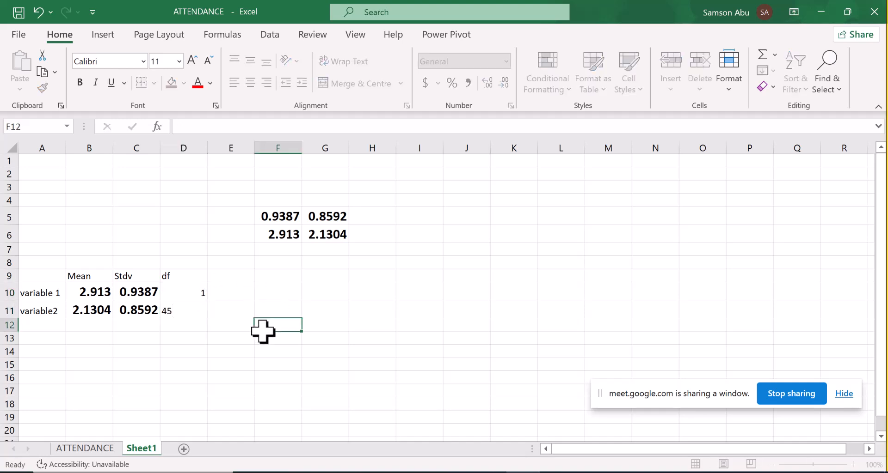
- Label E9 as PPMC and copy the correlation from K2 of the ATTENDANCE sheet into E10 as a value only
{"action": "left_click", "coordinate": [236, 279]}
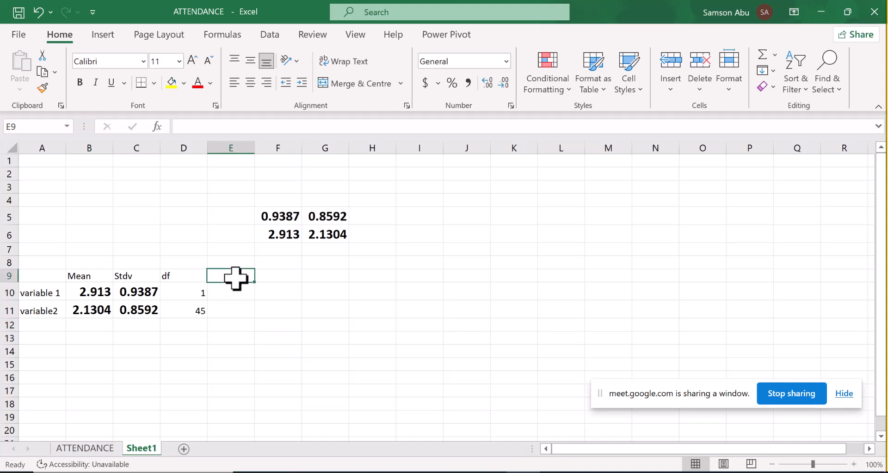
{"action": "type", "text": "PPMC"}
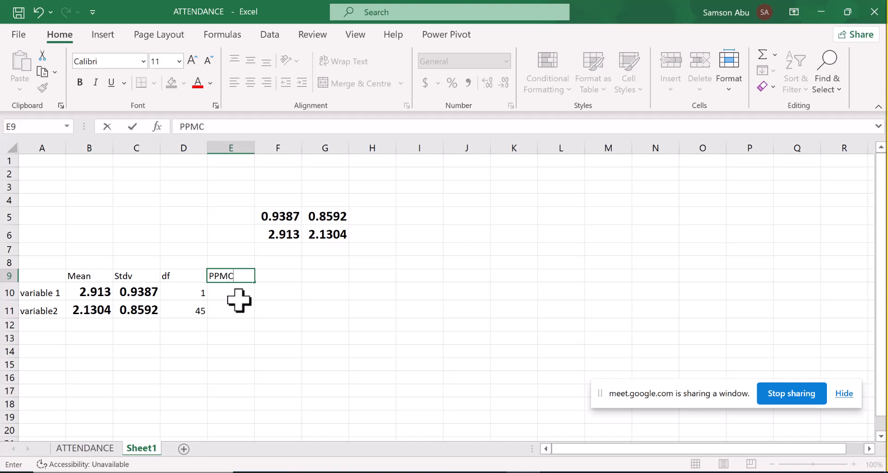
{"action": "left_click", "coordinate": [84, 448]}
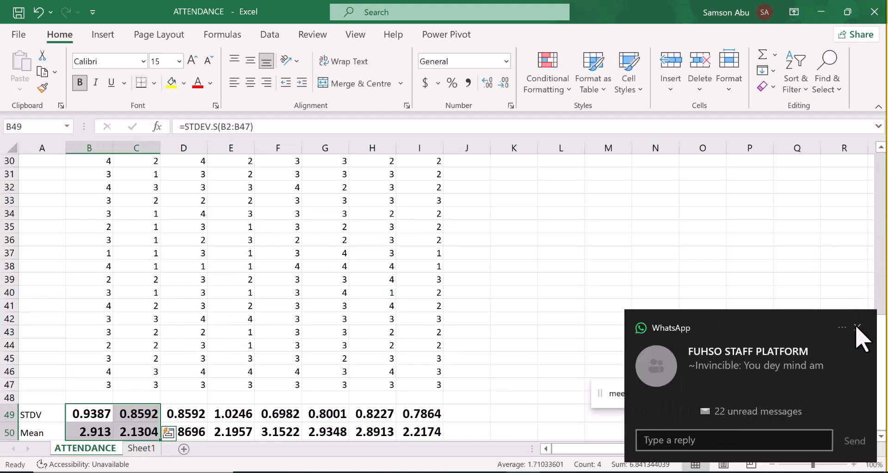
{"action": "left_click", "coordinate": [855, 328]}
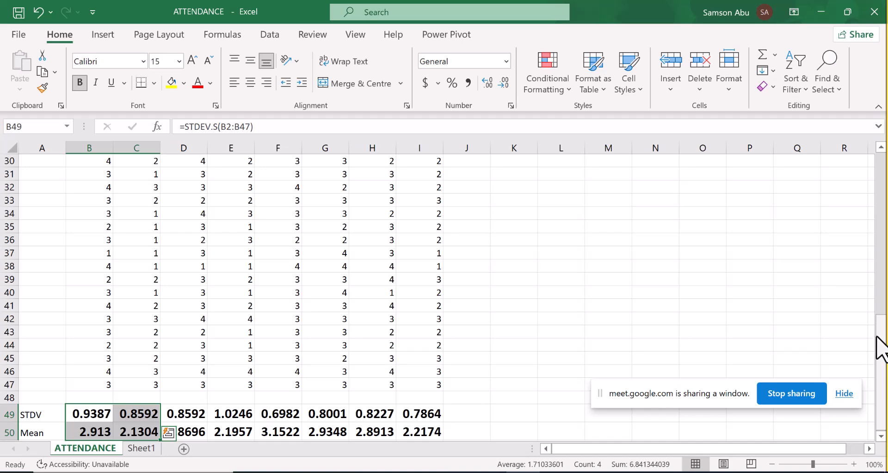
{"action": "left_click_drag", "start_coordinate": [879, 341], "coordinate": [878, 152]}
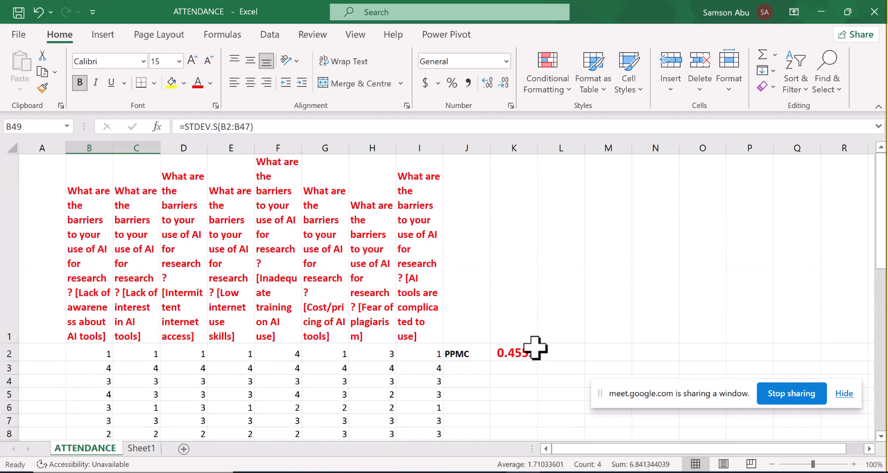
{"action": "left_click", "coordinate": [523, 352]}
{"action": "key", "text": "ctrl+c"}
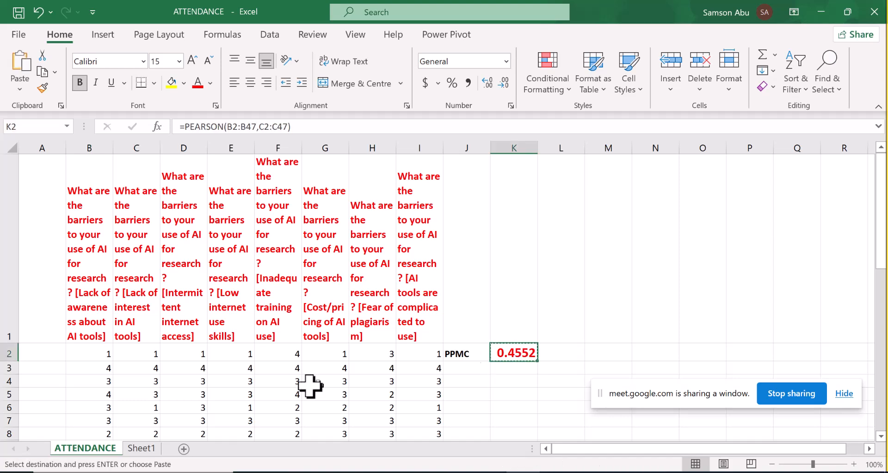
{"action": "left_click", "coordinate": [144, 449]}
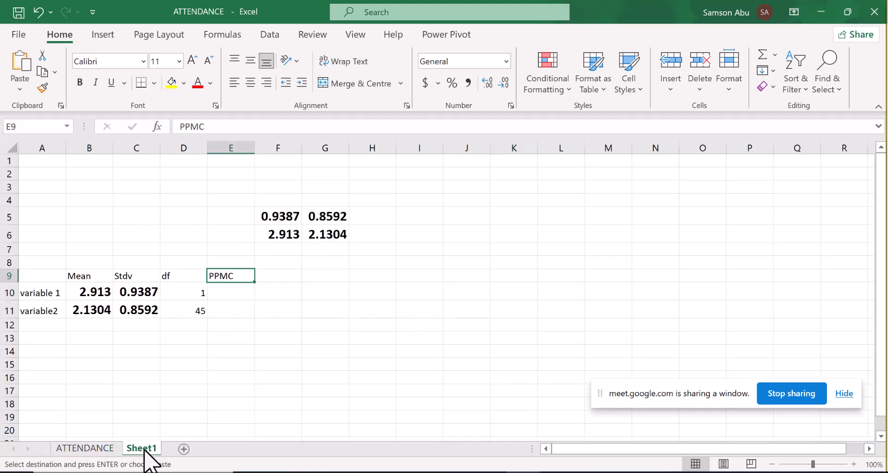
{"action": "left_click", "coordinate": [237, 295]}
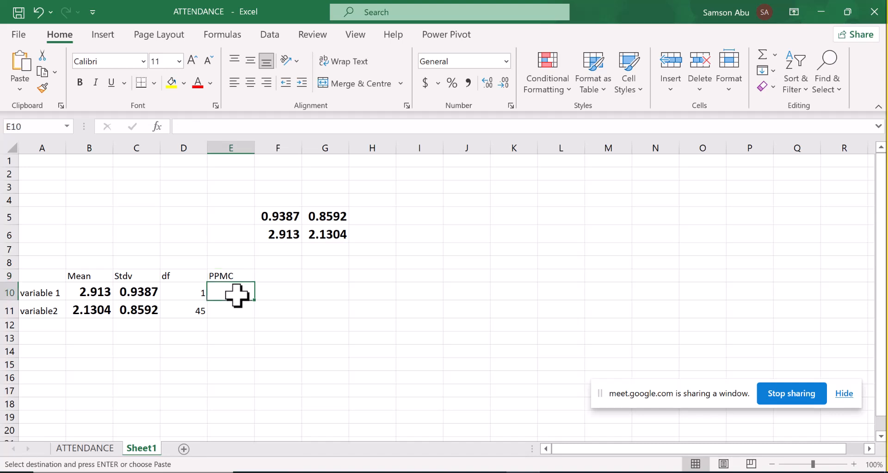
{"action": "key", "text": "ctrl+v"}
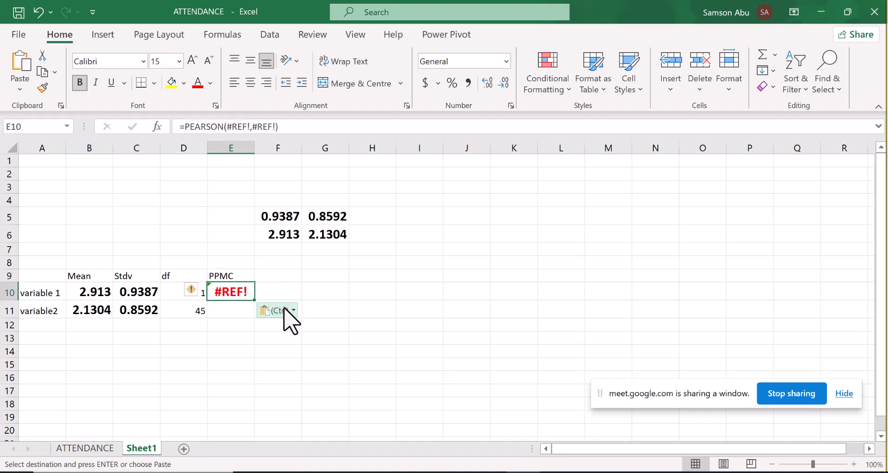
{"action": "left_click", "coordinate": [284, 311]}
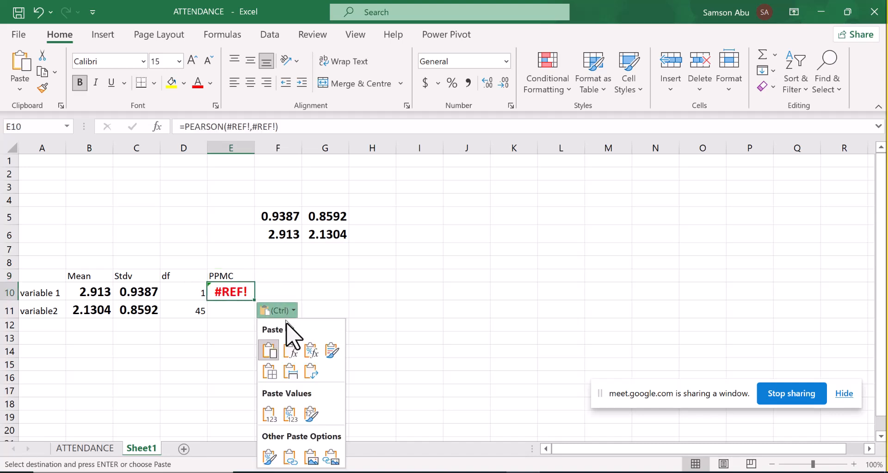
{"action": "left_click", "coordinate": [271, 418]}
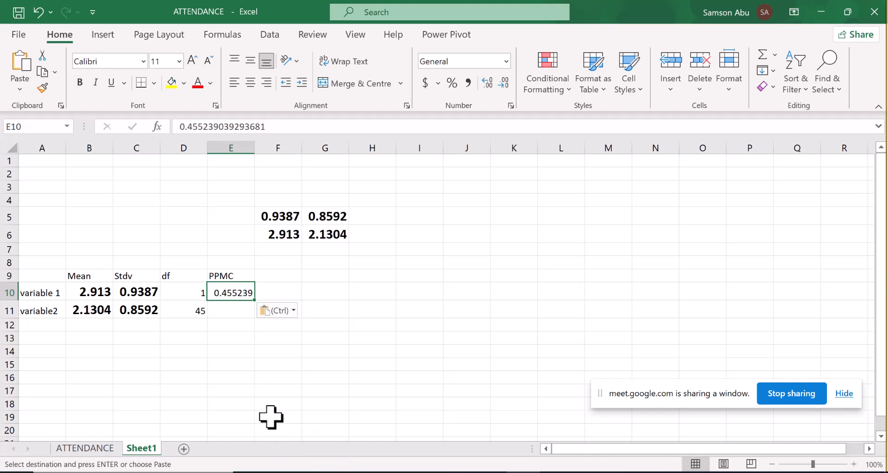
- Format the correlation value in E10 as bold with font size 15
{"action": "key", "text": "ctrl+b"}
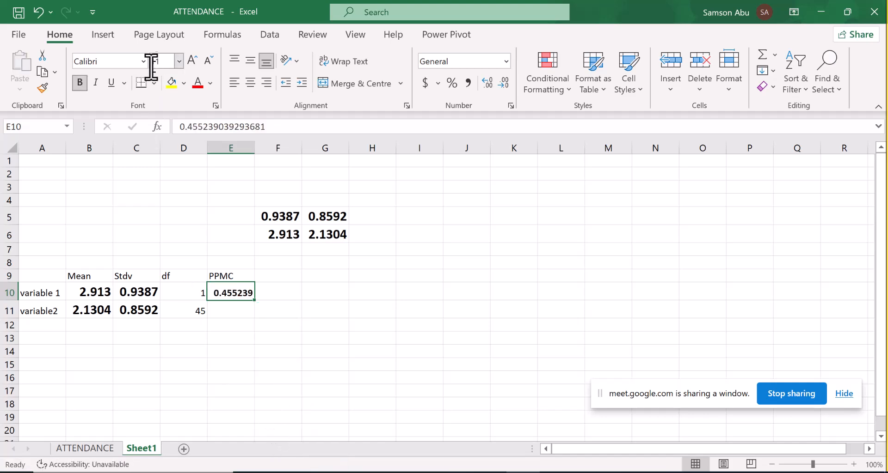
{"action": "left_click", "coordinate": [164, 61]}
{"action": "type", "text": "15"}
{"action": "key", "text": "Return"}
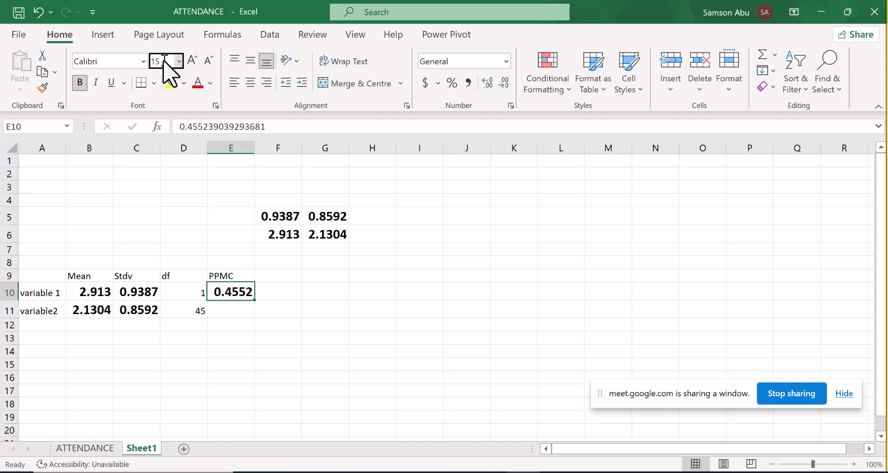
{"action": "left_click", "coordinate": [265, 333]}
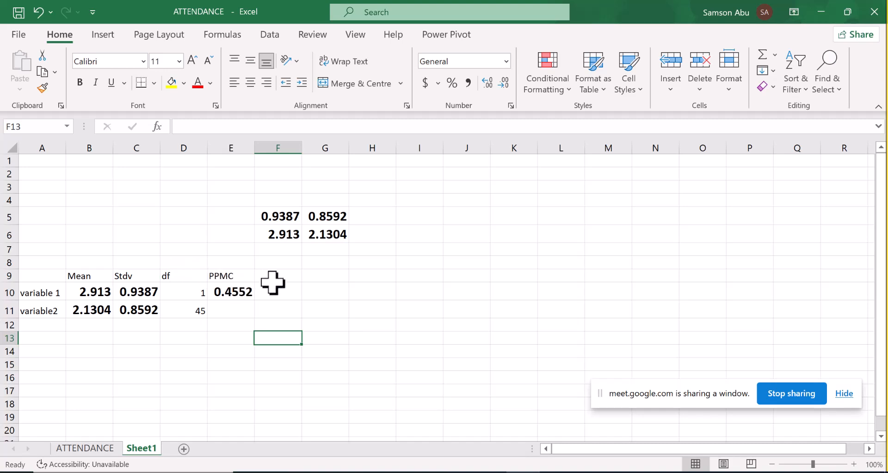
- Append (R) to the PPMC header in E9
{"action": "left_click", "coordinate": [245, 278]}
{"action": "double_click", "coordinate": [245, 278]}
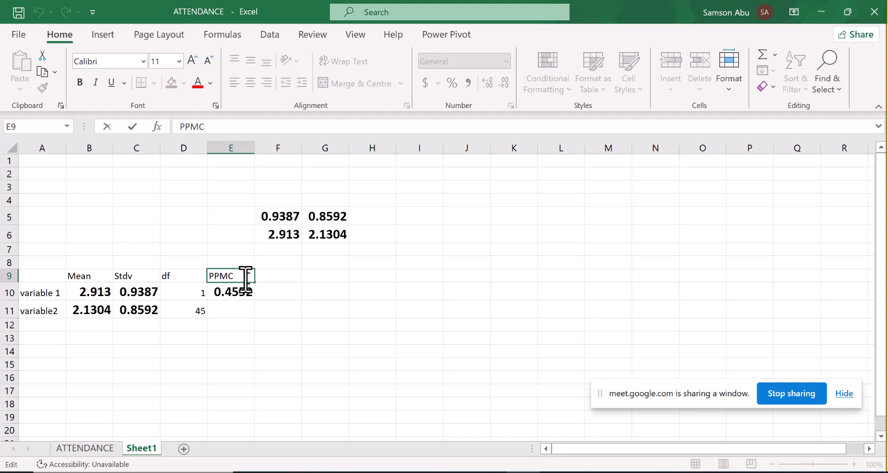
{"action": "type", "text": "(R)"}
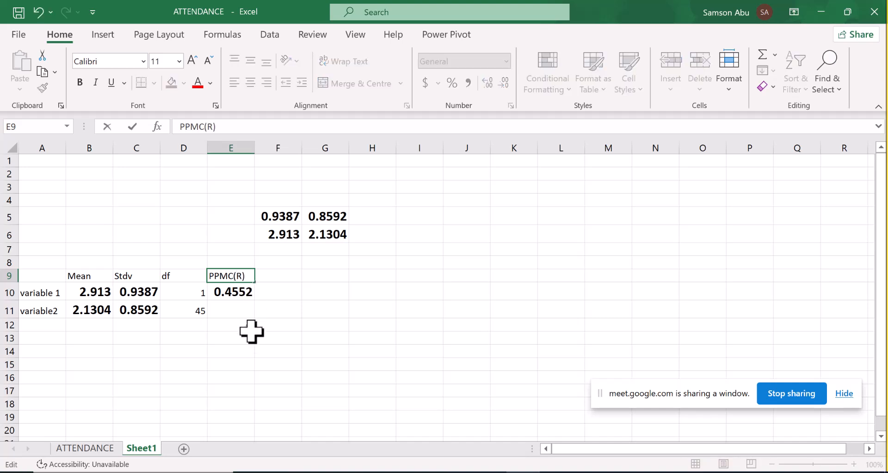
{"action": "left_click", "coordinate": [245, 352]}
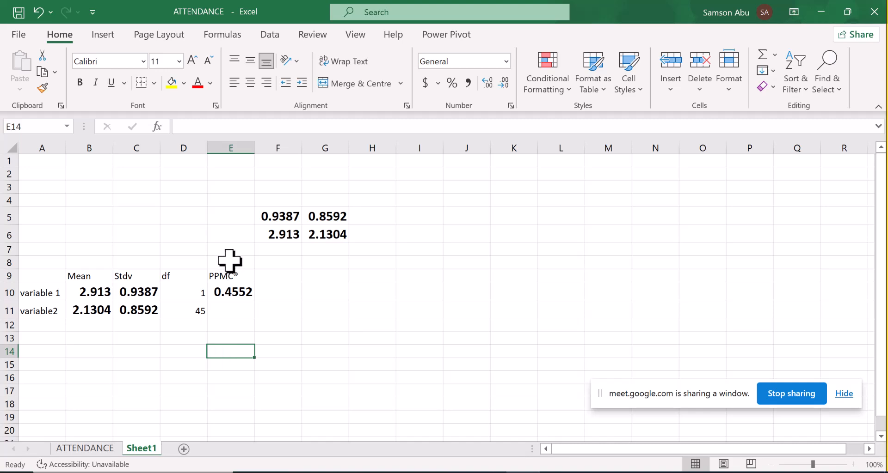
{"action": "left_click", "coordinate": [234, 274]}
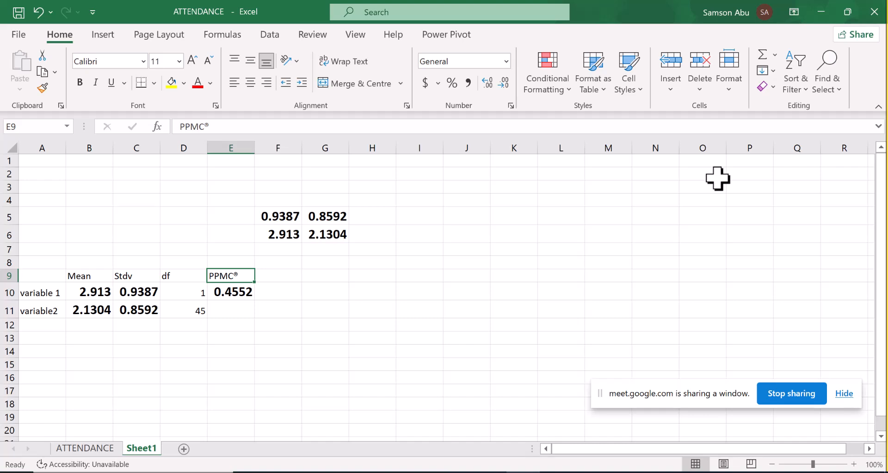
- Calculate the chi-square test in K3 of the ATTENDANCE sheet using CHISQ.TEST with actual range B2:B47 and expected range C2:C47
{"action": "key", "text": "ctrl+Page_Up"}
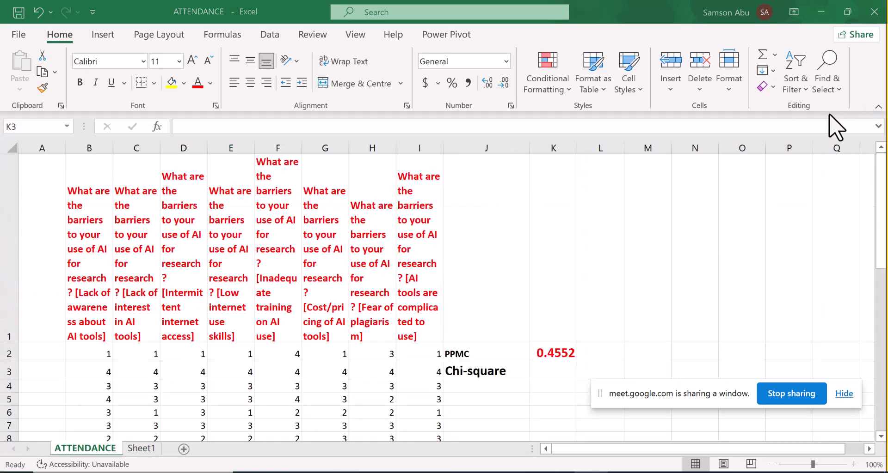
{"action": "left_click", "coordinate": [536, 374]}
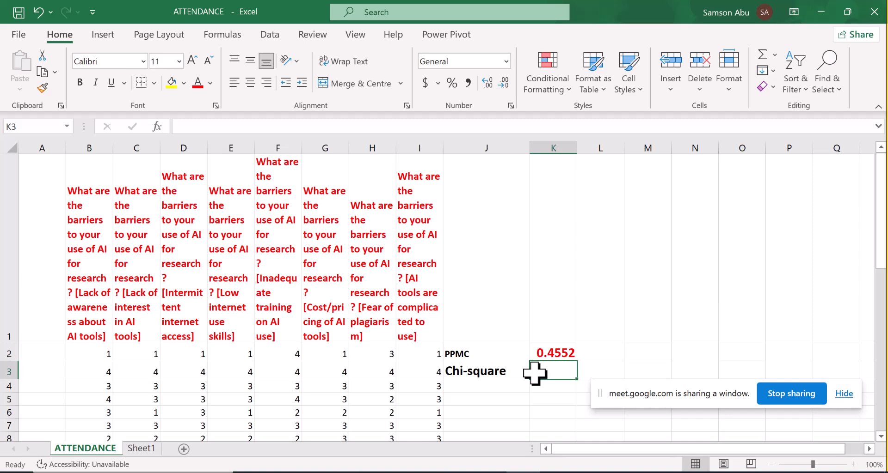
{"action": "left_click", "coordinate": [223, 35]}
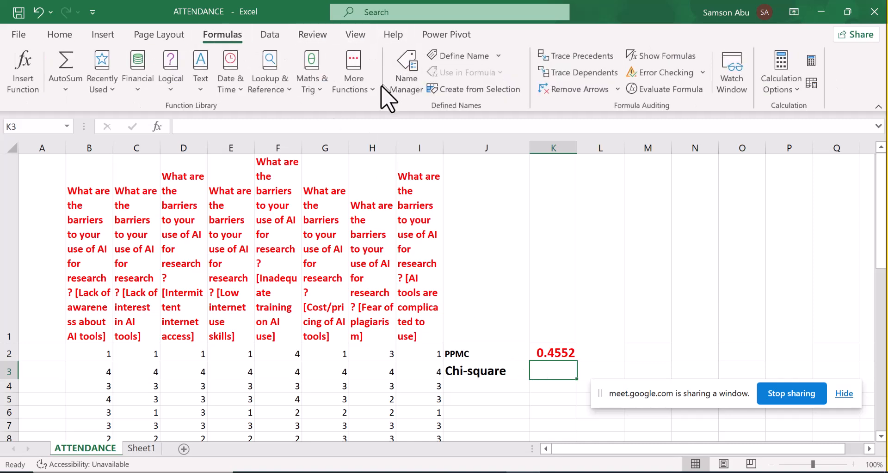
{"action": "left_click", "coordinate": [369, 92]}
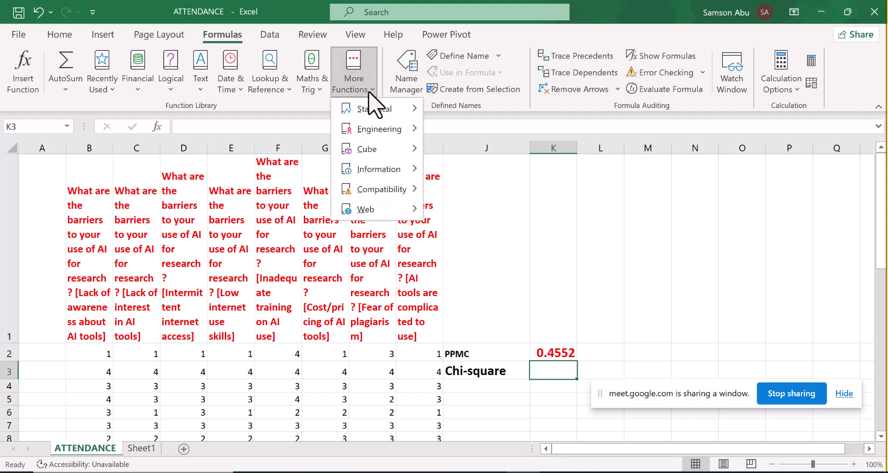
{"action": "mouse_move", "coordinate": [375, 117]}
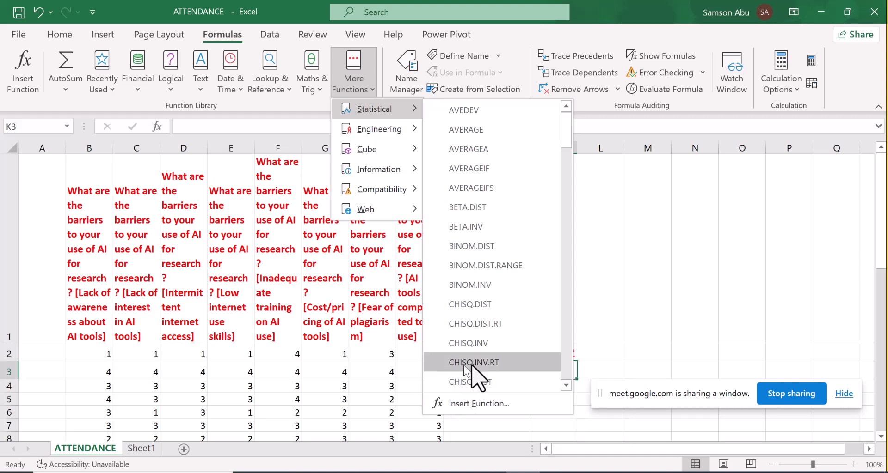
{"action": "left_click", "coordinate": [565, 385]}
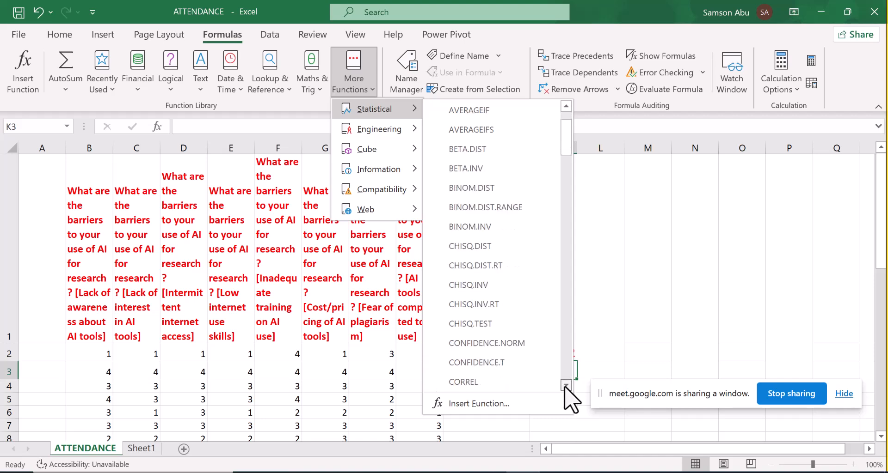
{"action": "left_click", "coordinate": [462, 325]}
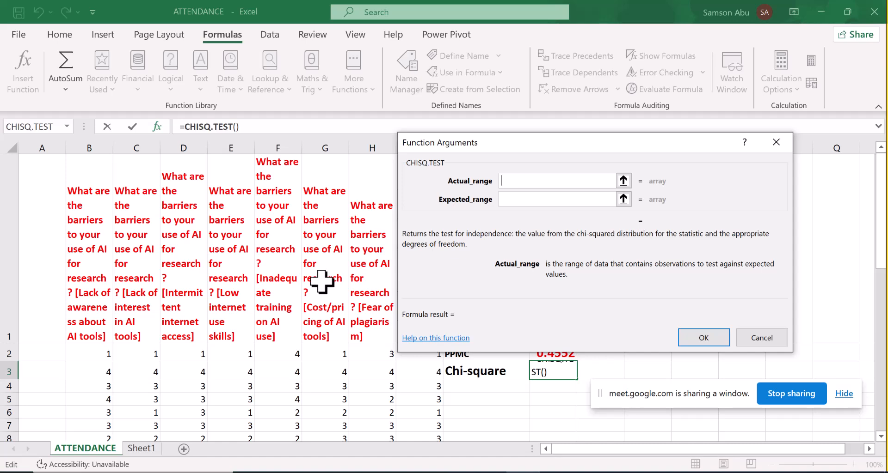
{"action": "mouse_move", "coordinate": [98, 355]}
{"action": "left_mouse_down"}
{"action": "mouse_move", "coordinate": [113, 412]}
{"action": "mouse_move", "coordinate": [95, 468]}
{"action": "mouse_move", "coordinate": [90, 364]}
{"action": "left_mouse_up"}
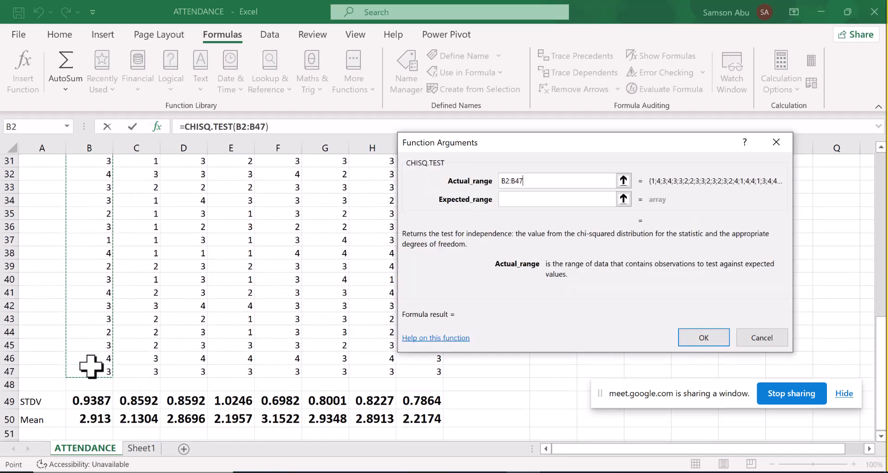
{"action": "left_click", "coordinate": [515, 202]}
{"action": "left_click_drag", "start_coordinate": [155, 372], "coordinate": [133, 355]}
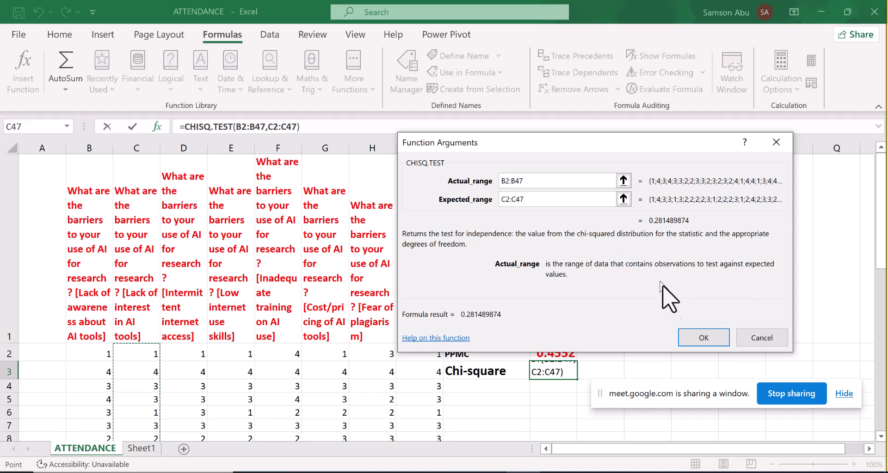
{"action": "left_click", "coordinate": [690, 338]}
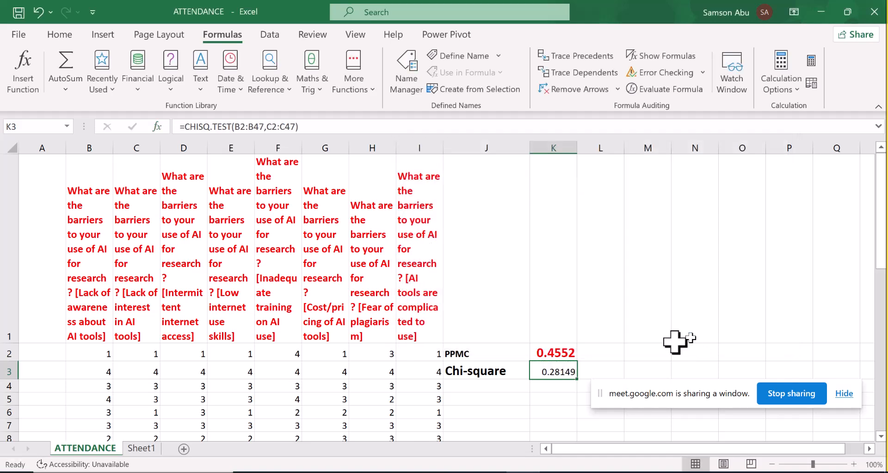
- Format the chi-square result in K3 as bold, font size 15 and red
{"action": "left_click", "coordinate": [65, 33]}
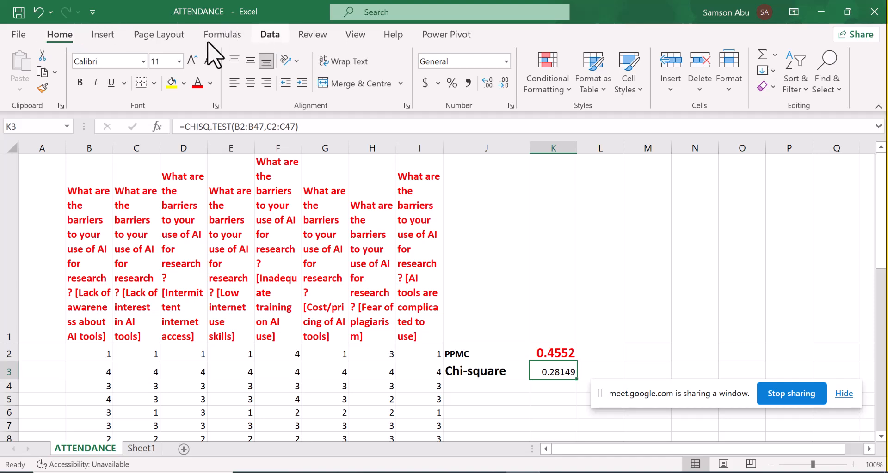
{"action": "left_click", "coordinate": [82, 83]}
{"action": "left_click", "coordinate": [159, 61]}
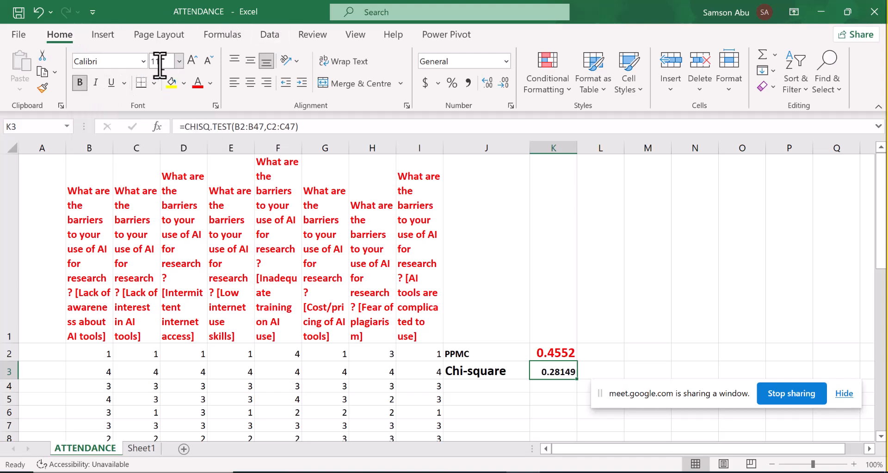
{"action": "type", "text": "15"}
{"action": "key", "text": "Return"}
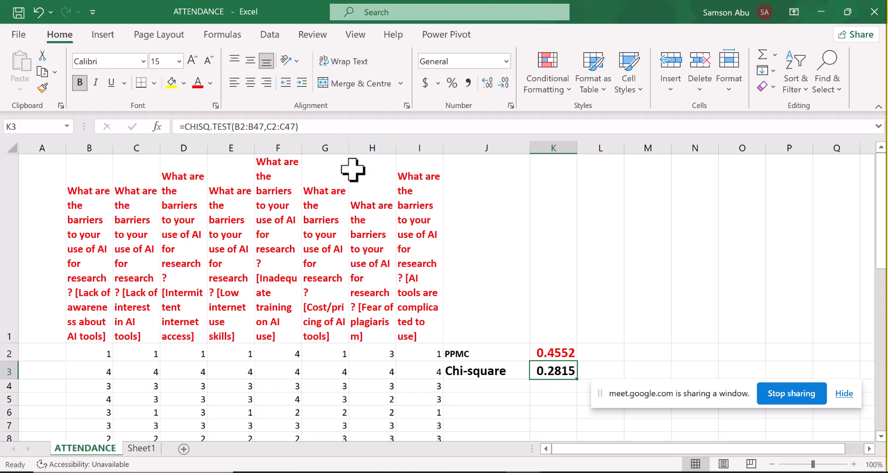
{"action": "left_click", "coordinate": [198, 83]}
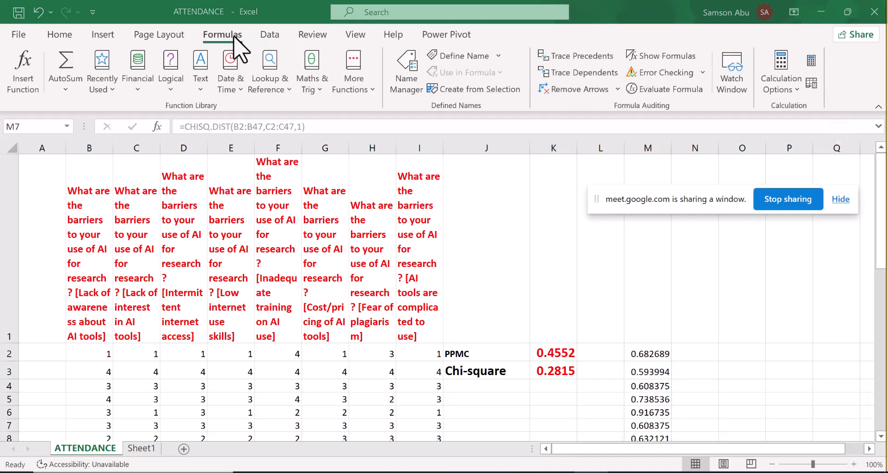
- Try to apply the statistical FISHER function to the range B2:C47 in cell M7
{"action": "left_click", "coordinate": [371, 87]}
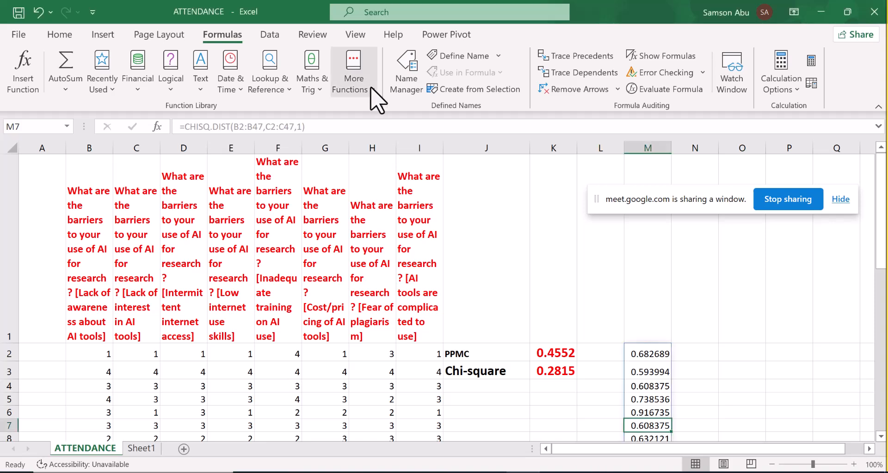
{"action": "left_click", "coordinate": [371, 88]}
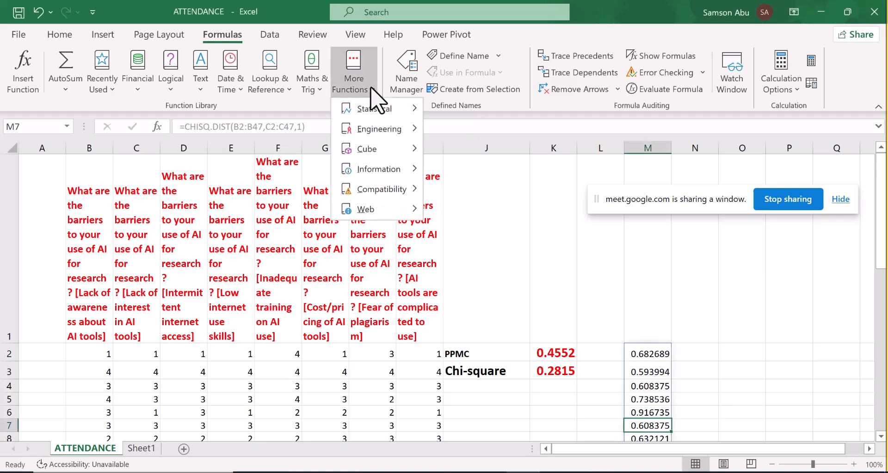
{"action": "mouse_move", "coordinate": [395, 110]}
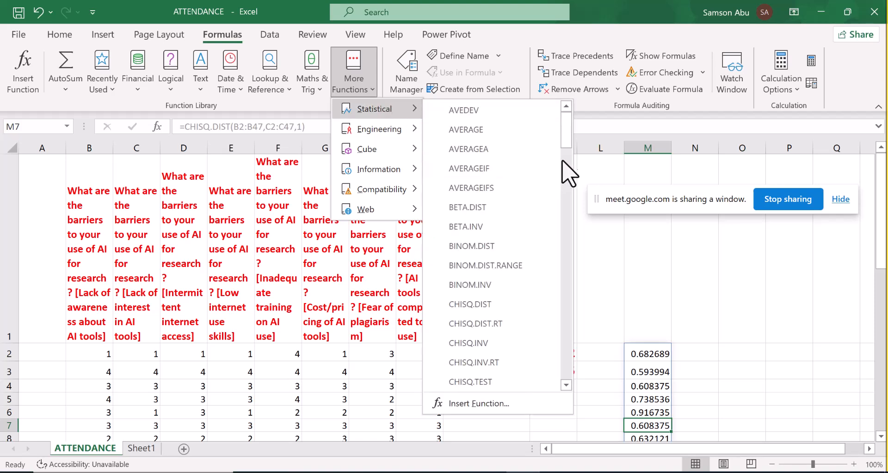
{"action": "left_click_drag", "start_coordinate": [564, 143], "coordinate": [571, 208]}
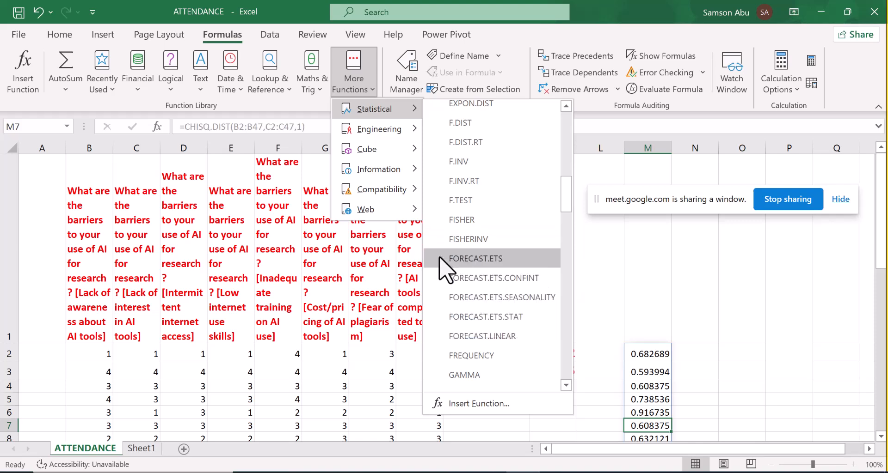
{"action": "left_click", "coordinate": [458, 221]}
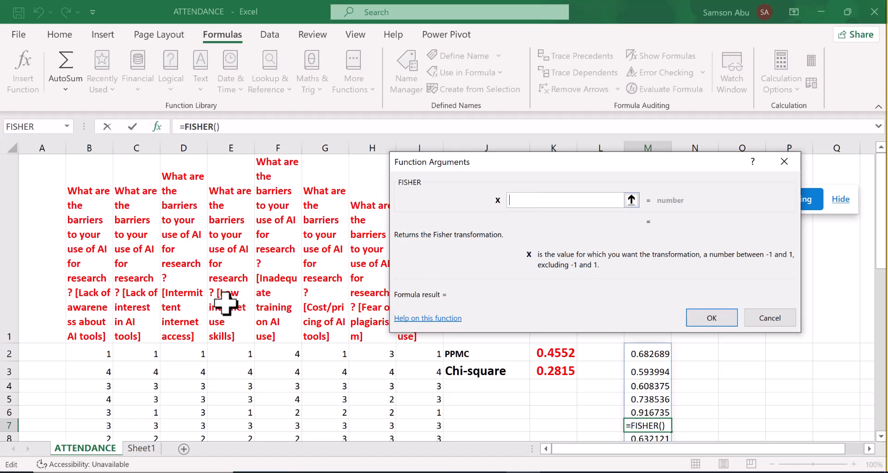
{"action": "left_click_drag", "start_coordinate": [105, 356], "coordinate": [92, 373]}
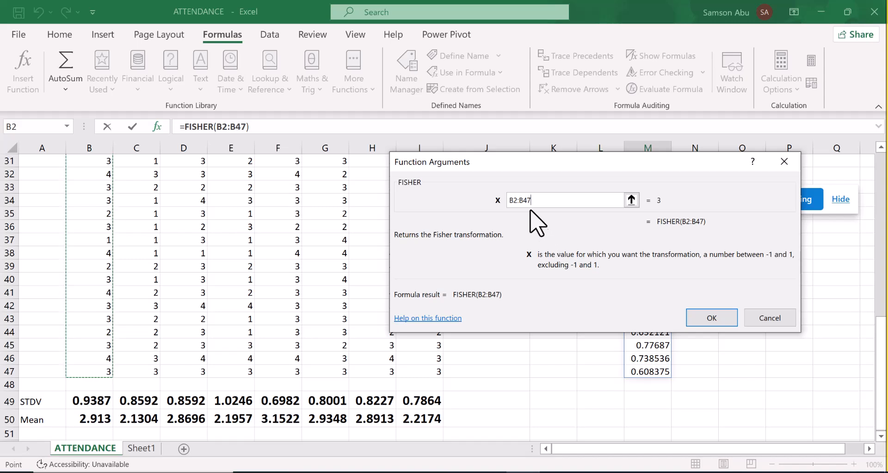
{"action": "left_click", "coordinate": [523, 201]}
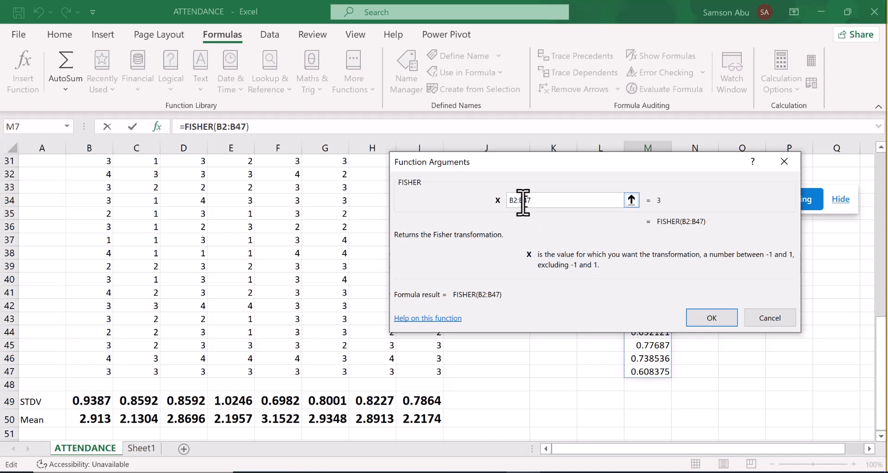
{"action": "key", "text": "BackSpace"}
{"action": "type", "text": "C"}
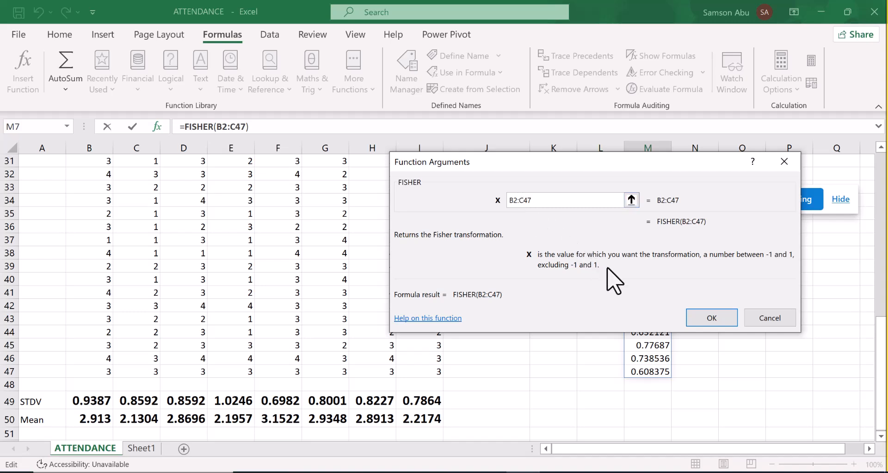
{"action": "left_click", "coordinate": [718, 319]}
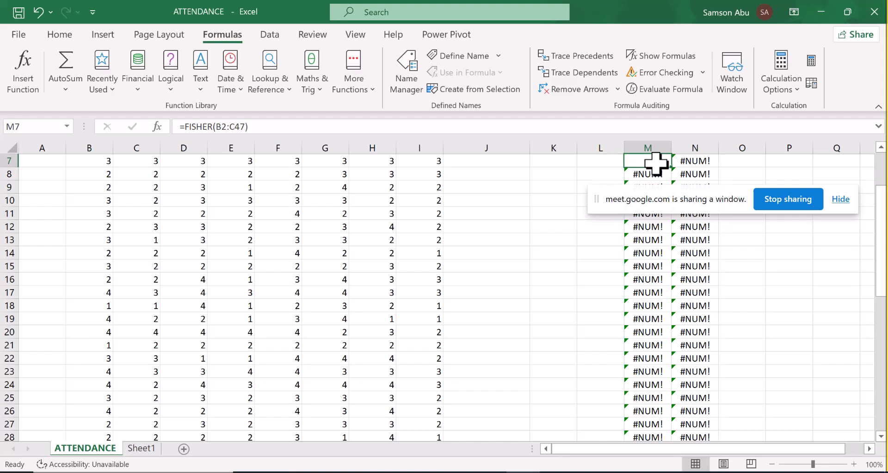
- Undo the FISHER formula entered in M7
{"action": "key", "text": "ctrl+z"}
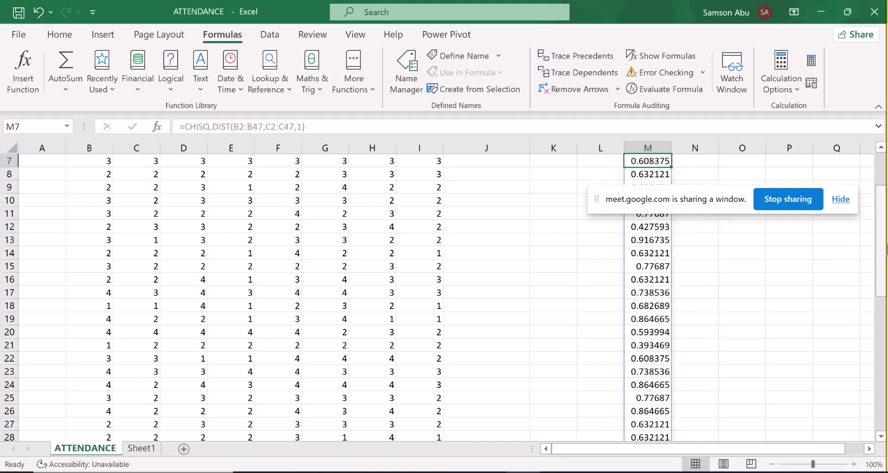
{"action": "left_click_drag", "start_coordinate": [885, 252], "coordinate": [882, 221]}
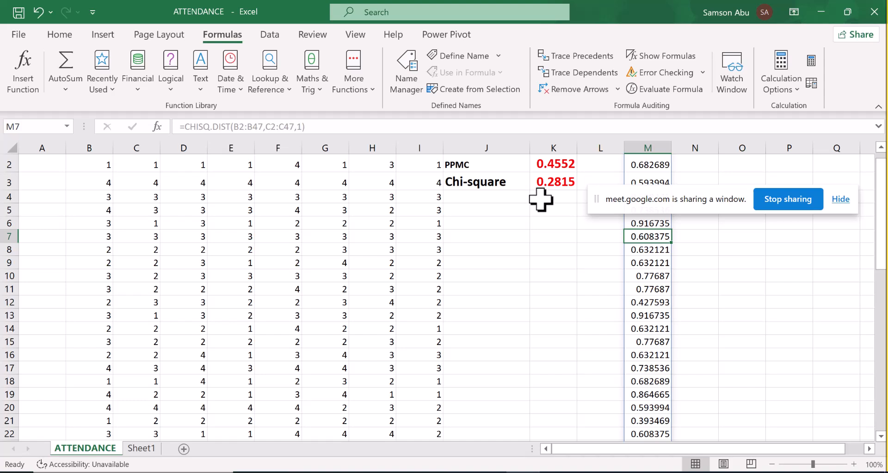
{"action": "key", "text": "alt+Tab"}
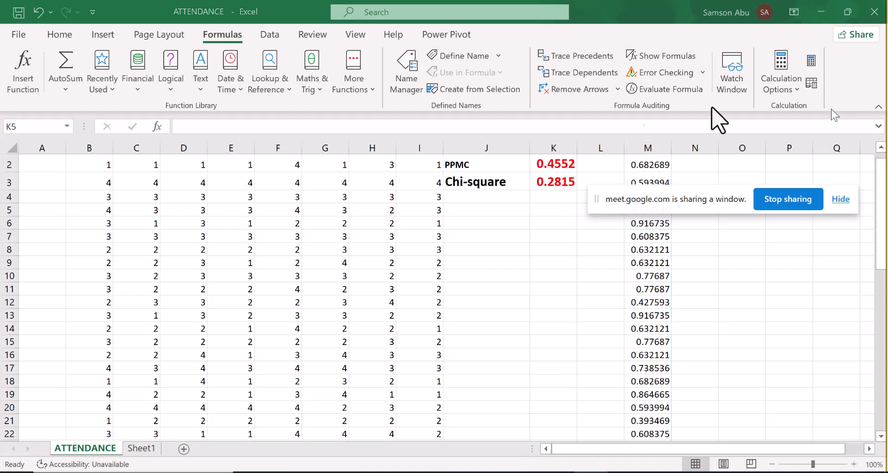
- Start the statistical FISHER function in cell K5
{"action": "left_click", "coordinate": [544, 210]}
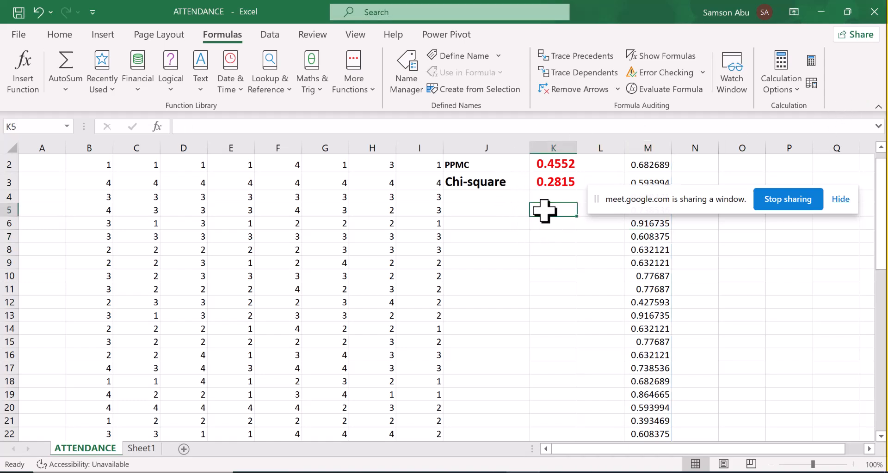
{"action": "left_click", "coordinate": [364, 91]}
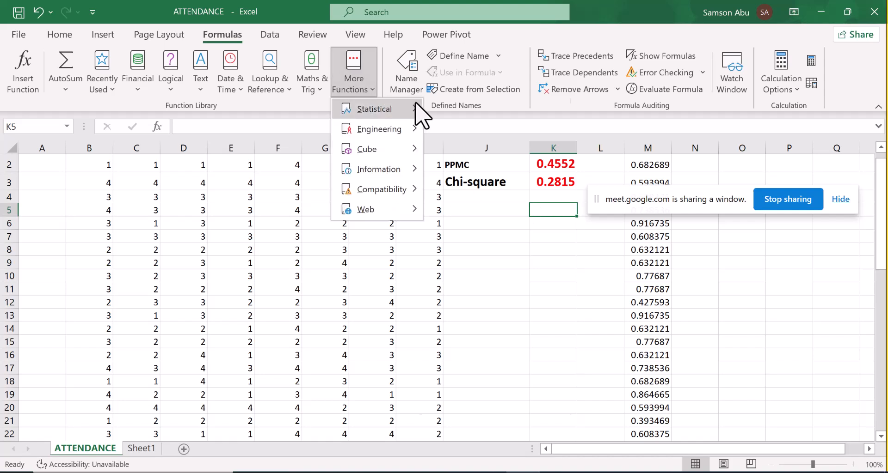
{"action": "mouse_move", "coordinate": [416, 110]}
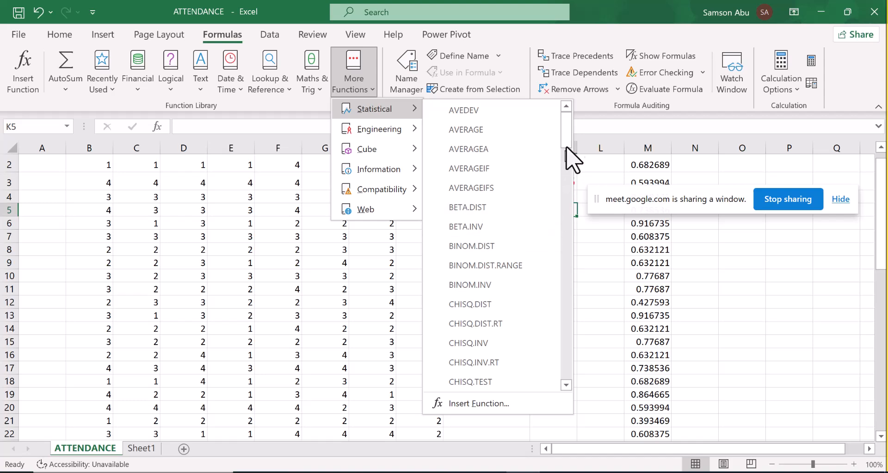
{"action": "scroll", "coordinate": [565, 147], "scroll_direction": "down", "scroll_amount": 2}
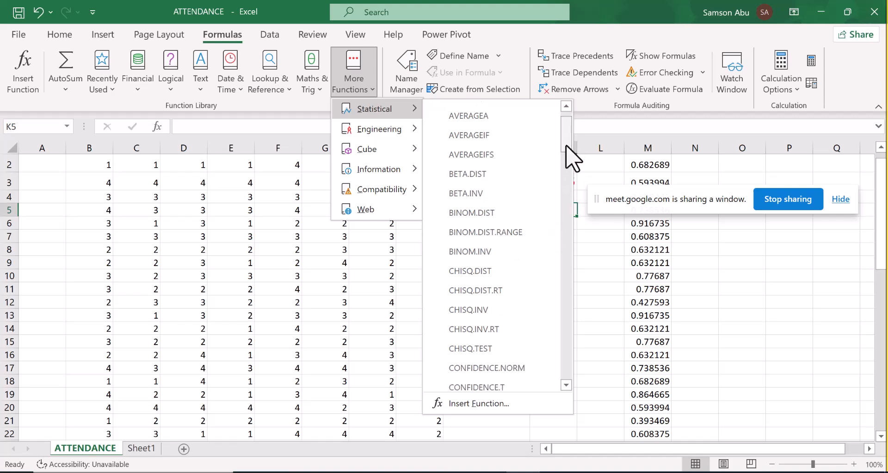
{"action": "left_click", "coordinate": [566, 385]}
{"action": "left_click", "coordinate": [565, 384]}
{"action": "left_click", "coordinate": [566, 384]}
{"action": "left_click", "coordinate": [566, 385]}
{"action": "left_click", "coordinate": [565, 384]}
{"action": "left_click", "coordinate": [566, 384]}
{"action": "left_click", "coordinate": [565, 384]}
{"action": "left_click", "coordinate": [566, 384]}
{"action": "left_click", "coordinate": [566, 385]}
{"action": "left_click", "coordinate": [566, 384]}
{"action": "left_click", "coordinate": [566, 384]}
{"action": "left_click", "coordinate": [566, 384]}
{"action": "left_click", "coordinate": [566, 384]}
{"action": "left_click", "coordinate": [566, 384]}
{"action": "left_click", "coordinate": [566, 384]}
{"action": "left_click", "coordinate": [566, 384]}
{"action": "left_click", "coordinate": [566, 384]}
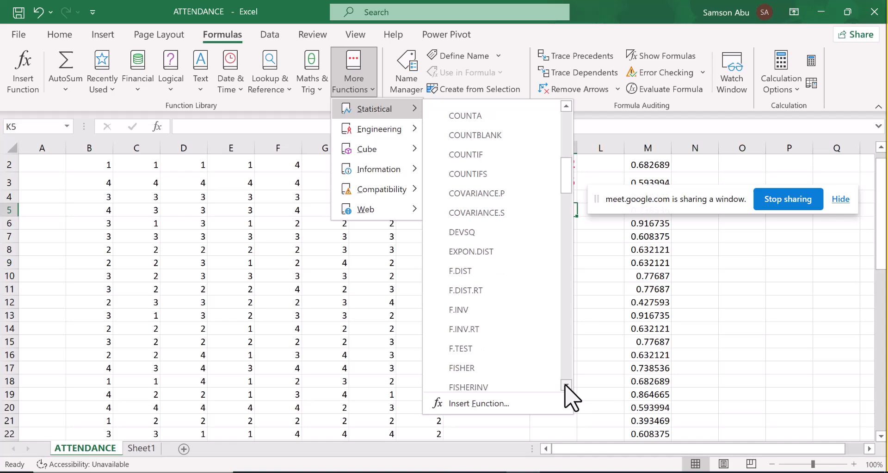
{"action": "left_click", "coordinate": [458, 368]}
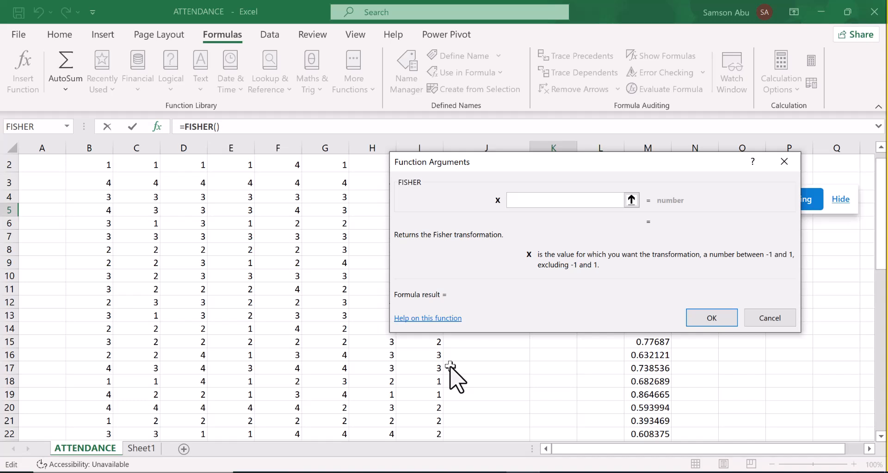
- Try to calculate the Fisher transformation in K5 with cell B2 as the X value, and view the cell's error options
{"action": "left_click", "coordinate": [103, 185]}
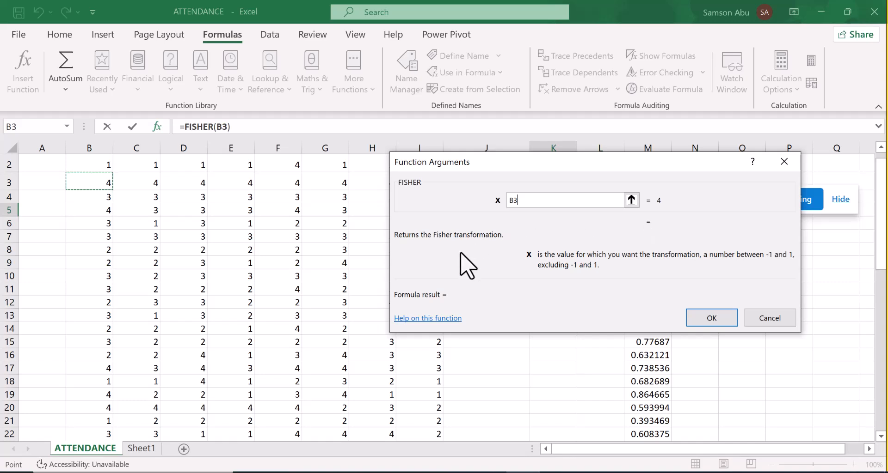
{"action": "left_click", "coordinate": [102, 162]}
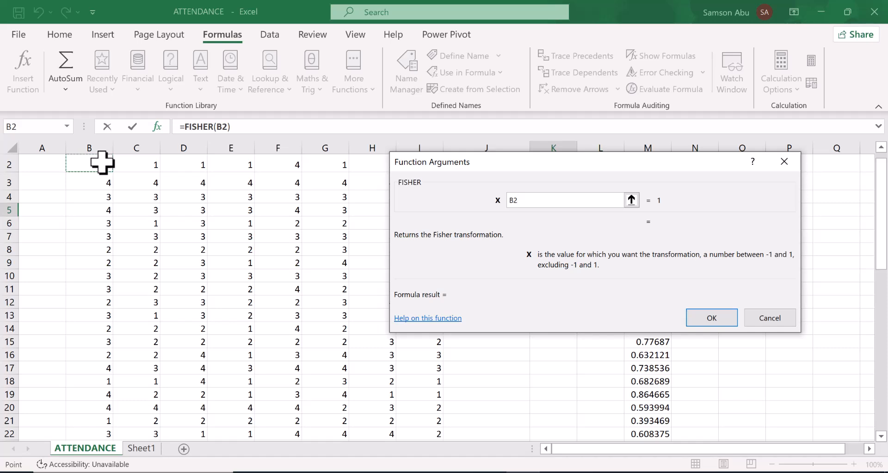
{"action": "left_click_drag", "start_coordinate": [102, 161], "coordinate": [119, 162]}
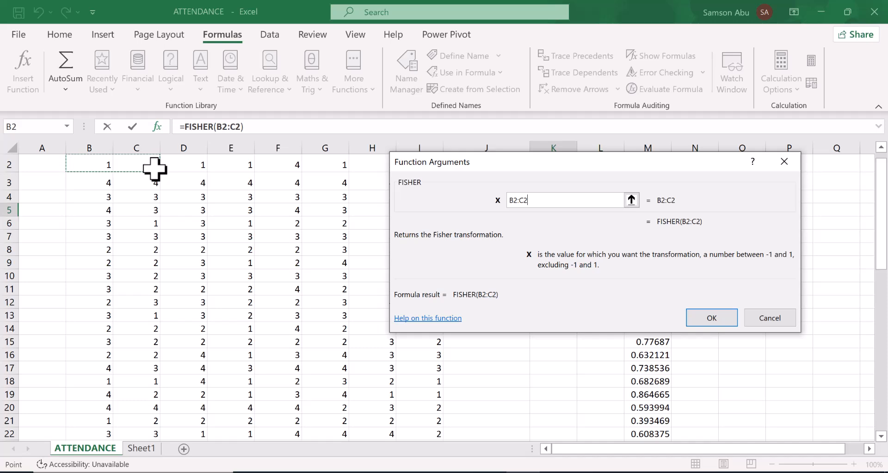
{"action": "key", "text": "BackSpace"}
{"action": "key", "text": "BackSpace"}
{"action": "key", "text": "BackSpace"}
{"action": "left_click", "coordinate": [720, 319]}
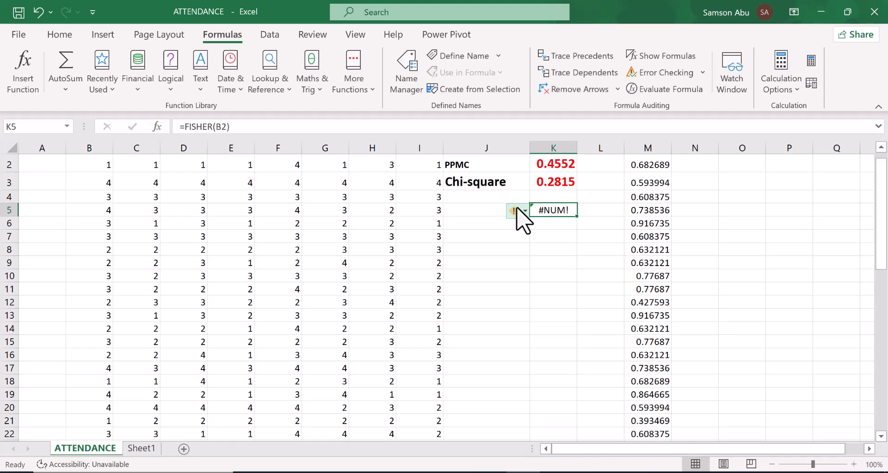
{"action": "left_click", "coordinate": [525, 212]}
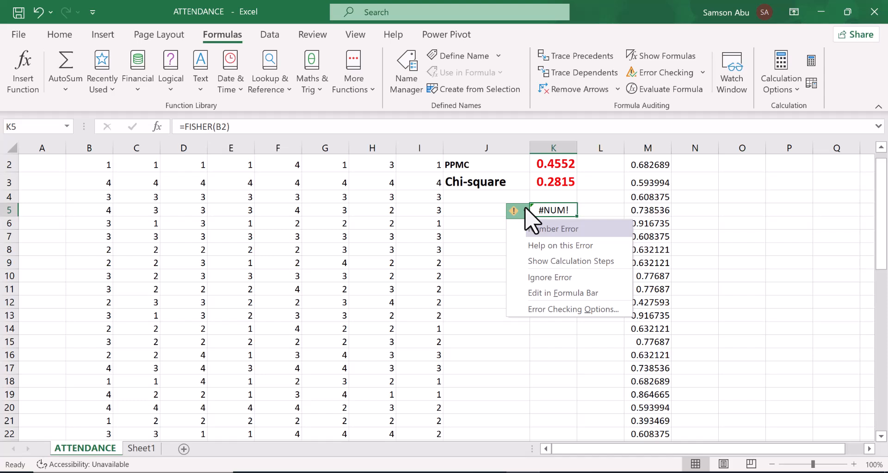
{"action": "key", "text": "Escape"}
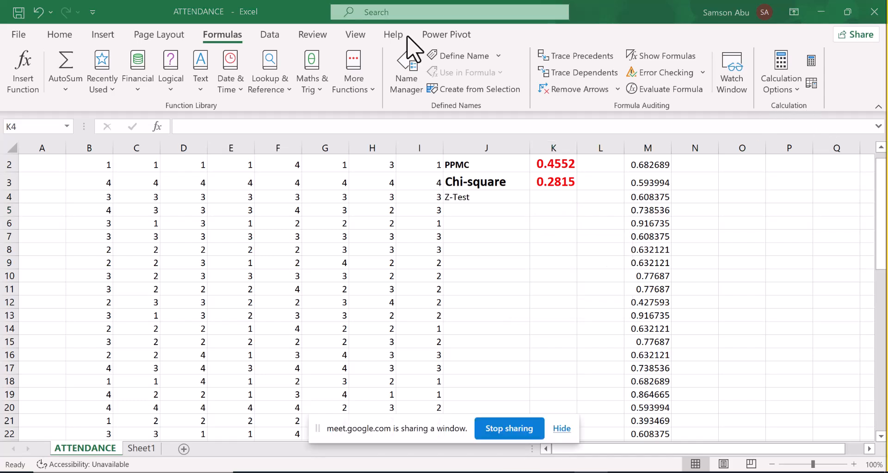
- Calculate the z-test in K4 using the statistical Z.TEST function with array B2:B47 and X value 1, leaving Sigma empty
{"action": "left_click", "coordinate": [364, 89]}
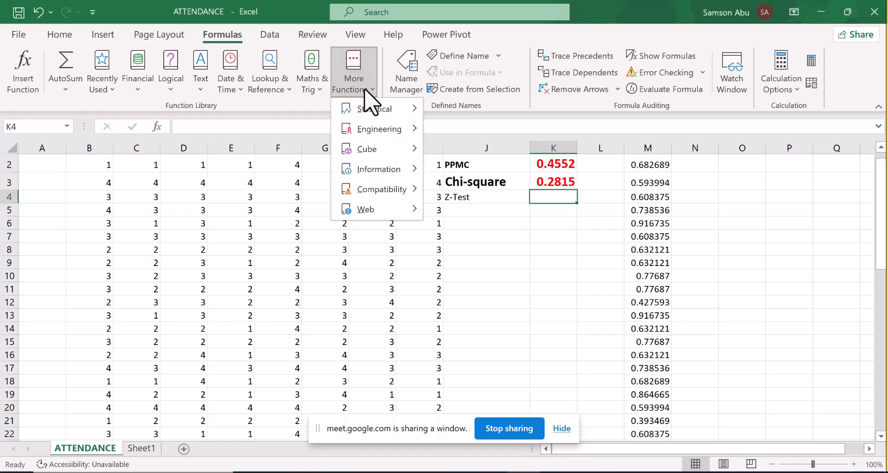
{"action": "mouse_move", "coordinate": [382, 109]}
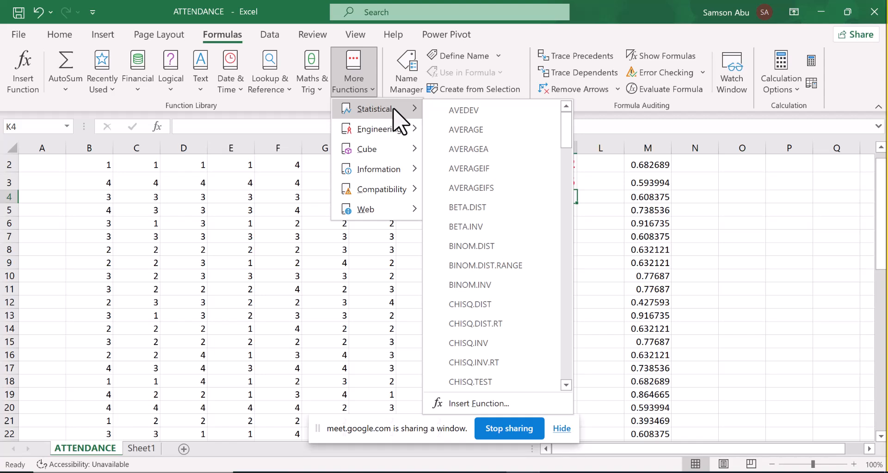
{"action": "left_click_drag", "start_coordinate": [567, 139], "coordinate": [564, 383]}
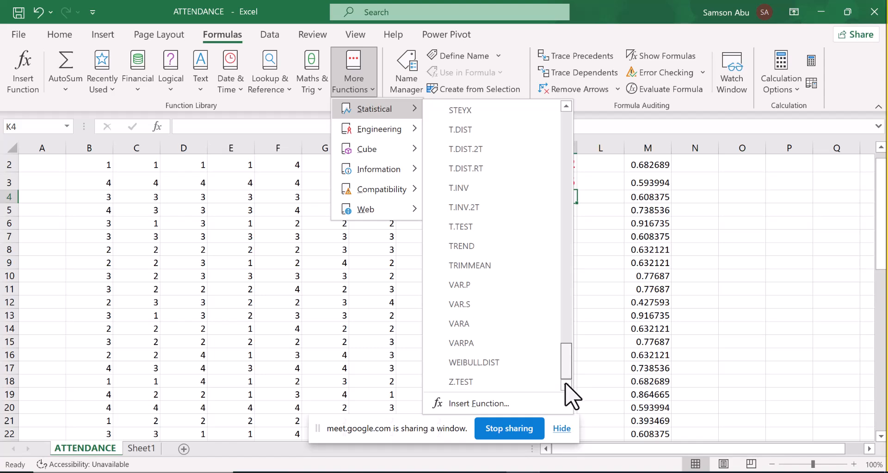
{"action": "left_click", "coordinate": [475, 382]}
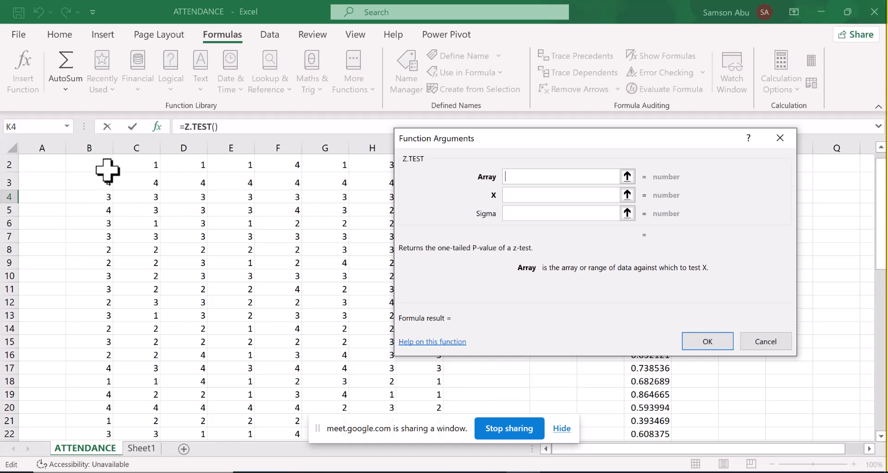
{"action": "left_click_drag", "start_coordinate": [106, 172], "coordinate": [91, 370]}
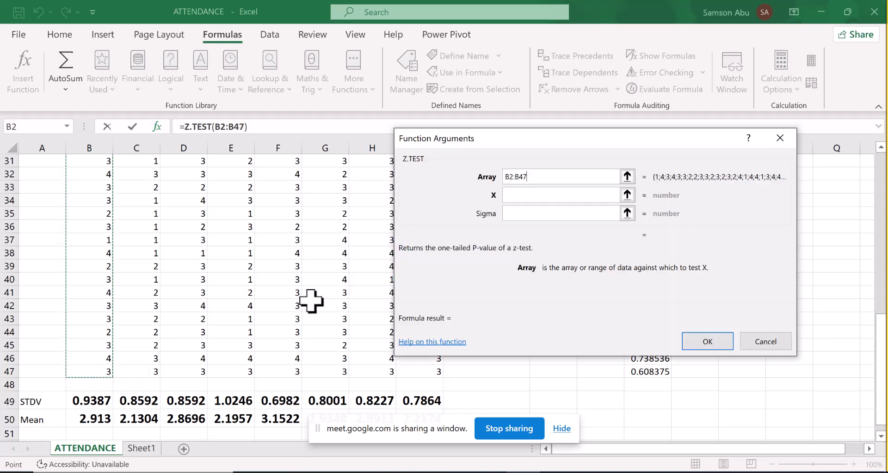
{"action": "left_click", "coordinate": [530, 197]}
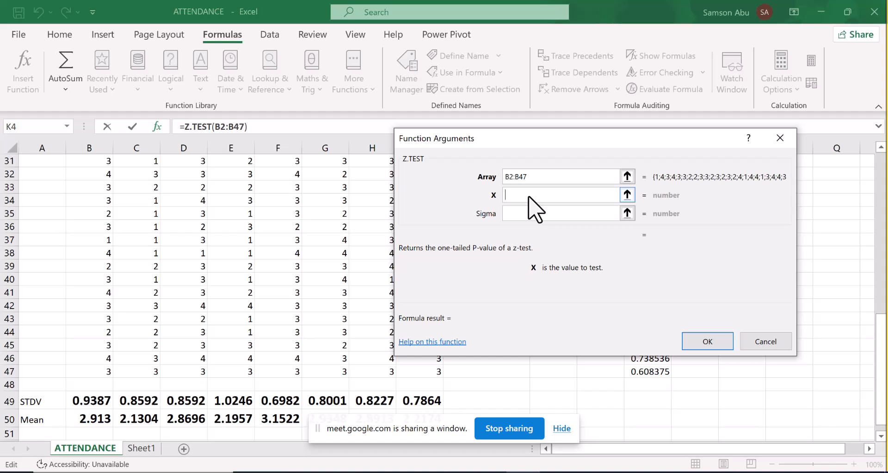
{"action": "type", "text": "1"}
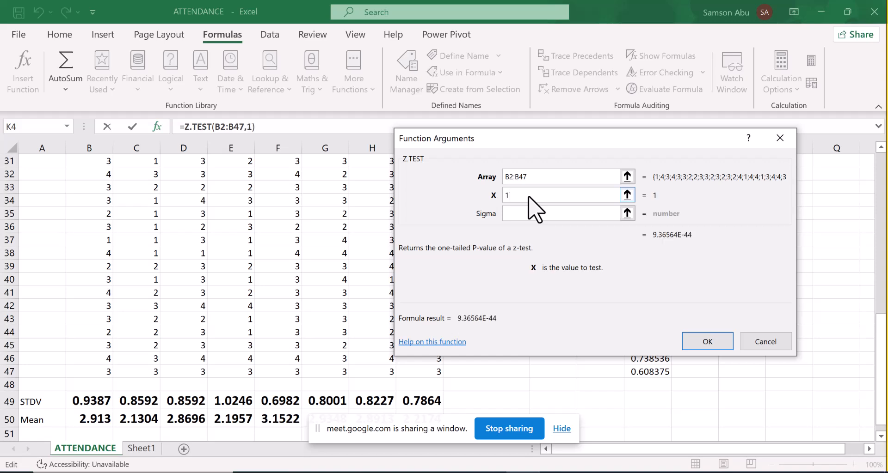
{"action": "left_click", "coordinate": [523, 214]}
{"action": "left_click", "coordinate": [521, 214]}
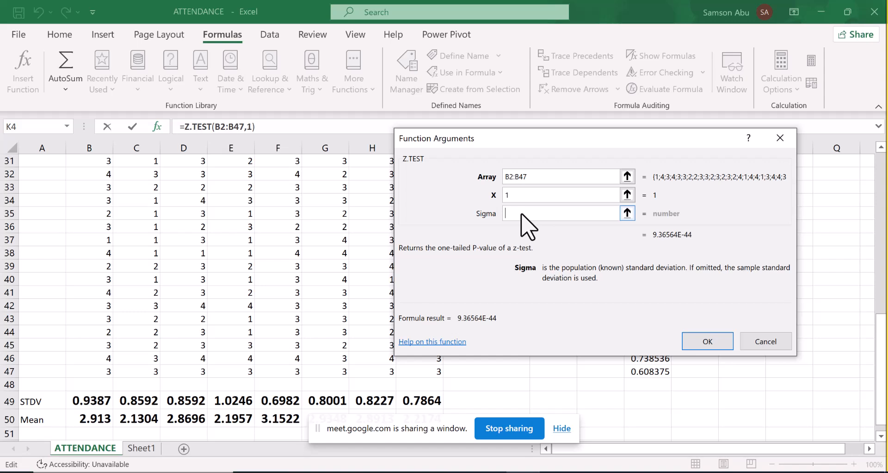
{"action": "left_click", "coordinate": [826, 121]}
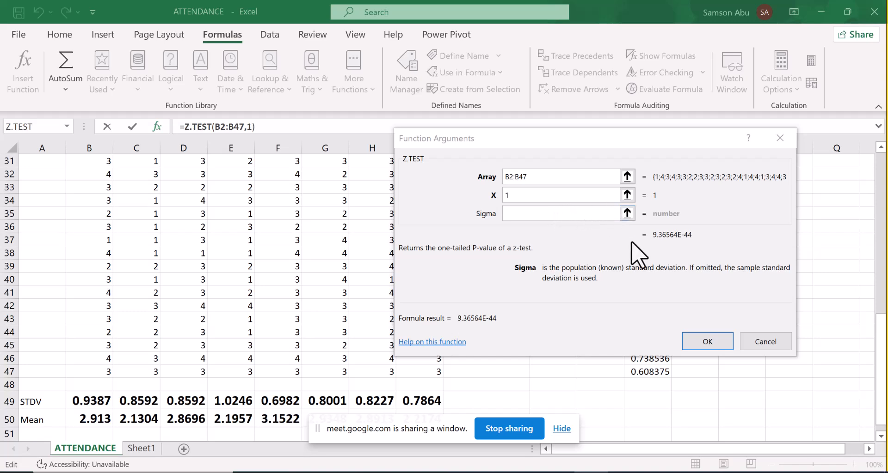
{"action": "left_click", "coordinate": [707, 340]}
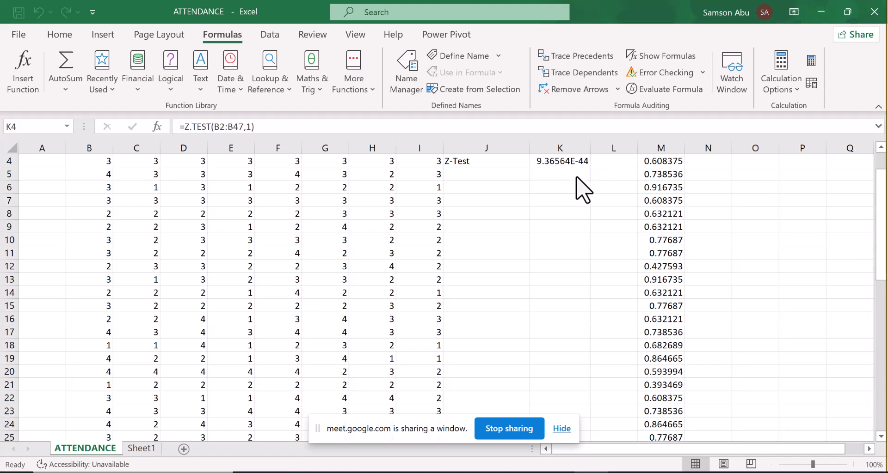
- Format the z-test result in K4 as bold, font size 15 and red
{"action": "left_click", "coordinate": [560, 167]}
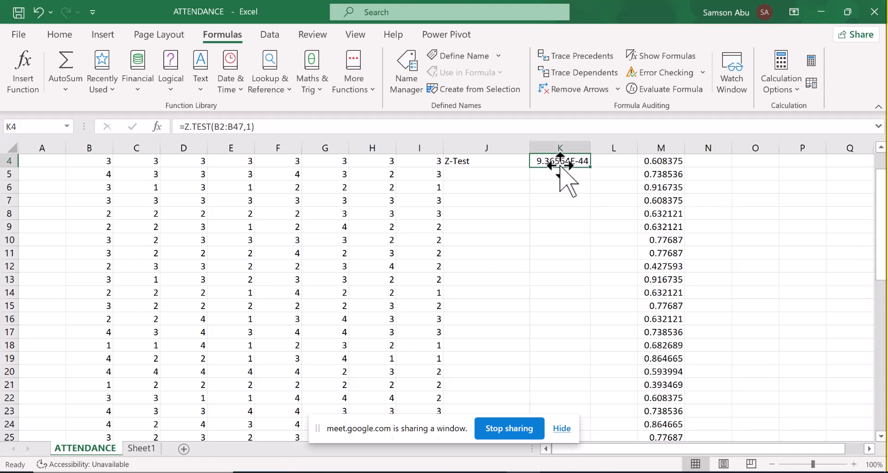
{"action": "left_click", "coordinate": [58, 36]}
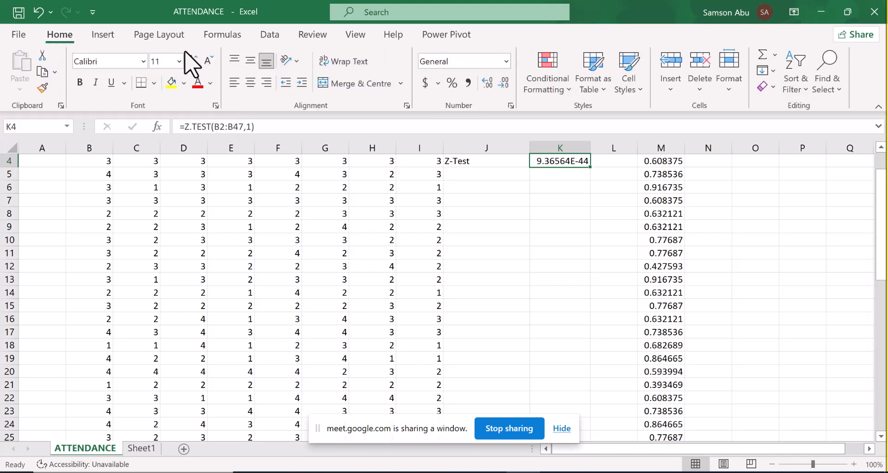
{"action": "left_click", "coordinate": [82, 82]}
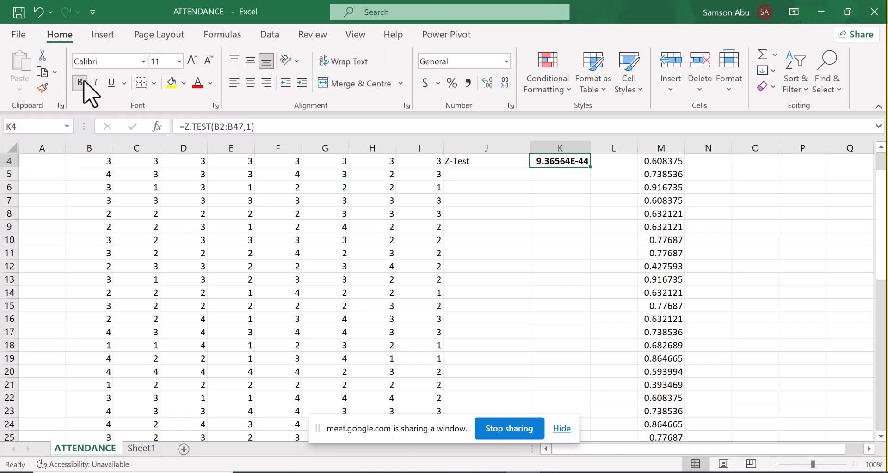
{"action": "left_click", "coordinate": [164, 61]}
{"action": "type", "text": "15"}
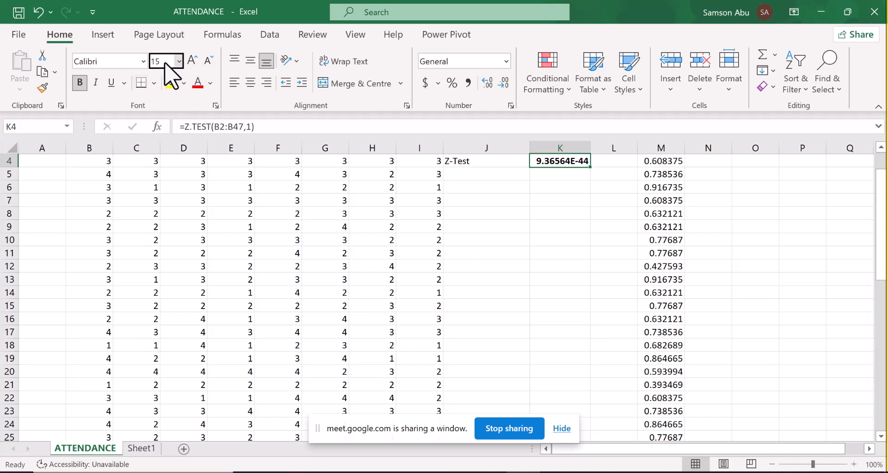
{"action": "key", "text": "Return"}
{"action": "left_click", "coordinate": [197, 83]}
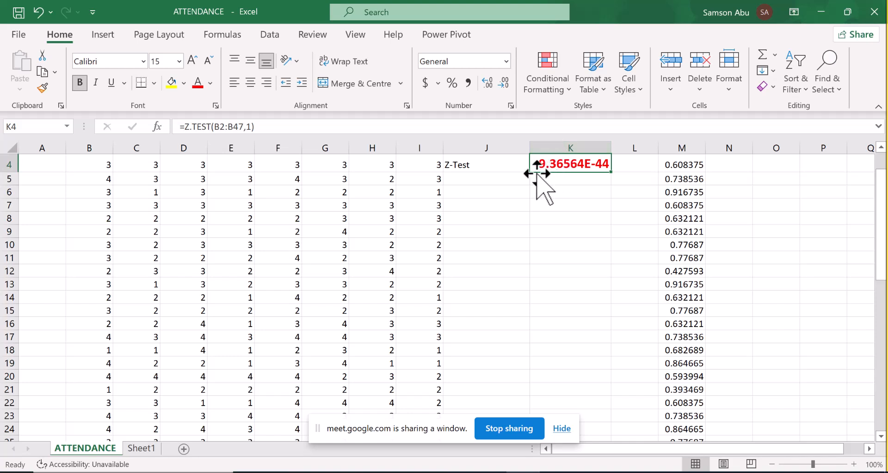
- Widen column K and apply the Number format to the z-test result in K4
{"action": "left_click_drag", "start_coordinate": [881, 213], "coordinate": [881, 193]}
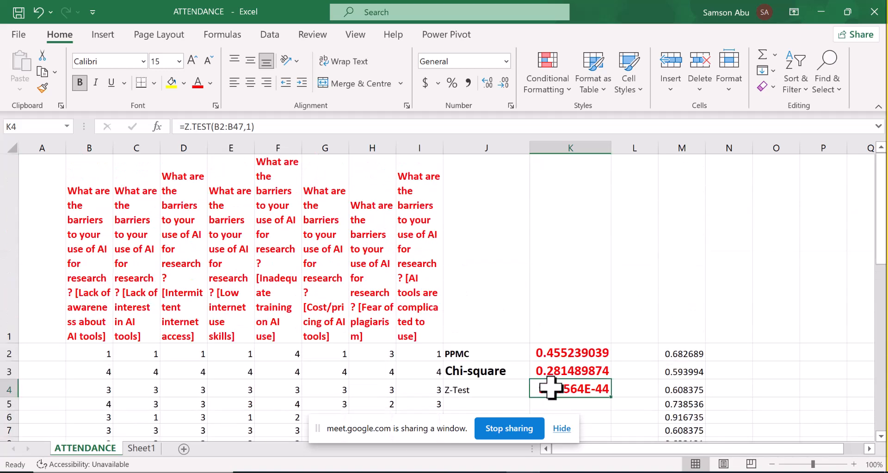
{"action": "left_click_drag", "start_coordinate": [611, 149], "coordinate": [688, 149]}
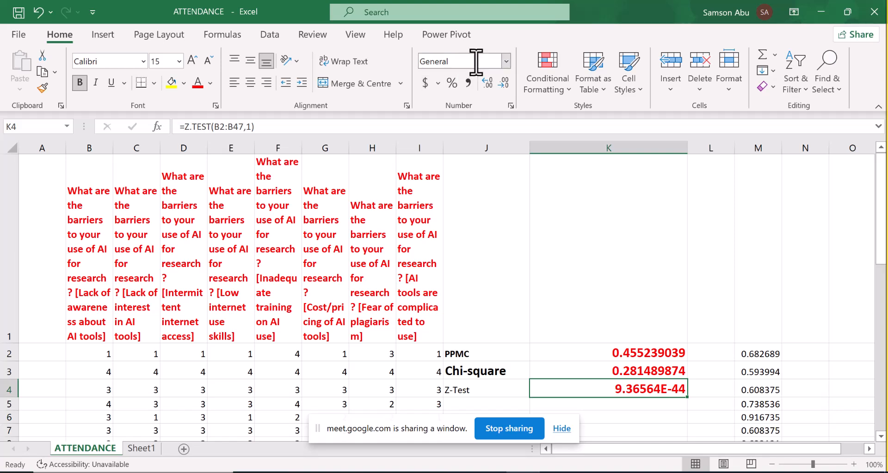
{"action": "left_click", "coordinate": [505, 63]}
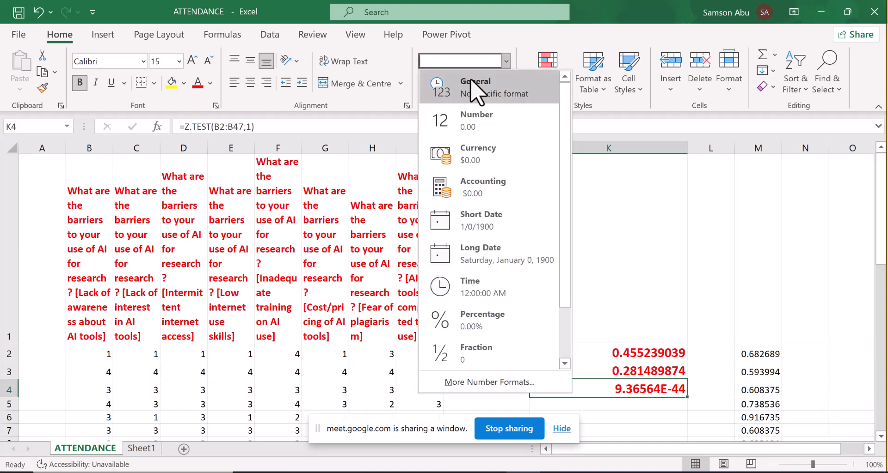
{"action": "left_click", "coordinate": [459, 120]}
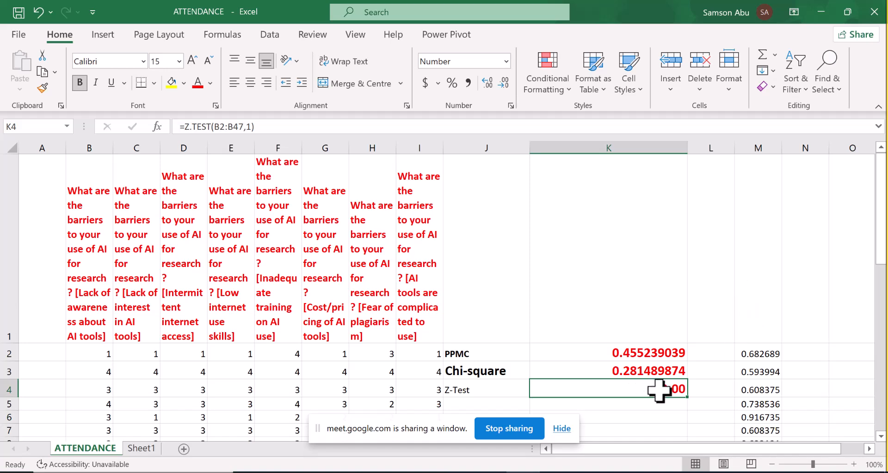
- Enter the label "T-Test" in cell J5 below the Z-Test label
{"action": "left_click_drag", "start_coordinate": [880, 269], "coordinate": [881, 277]}
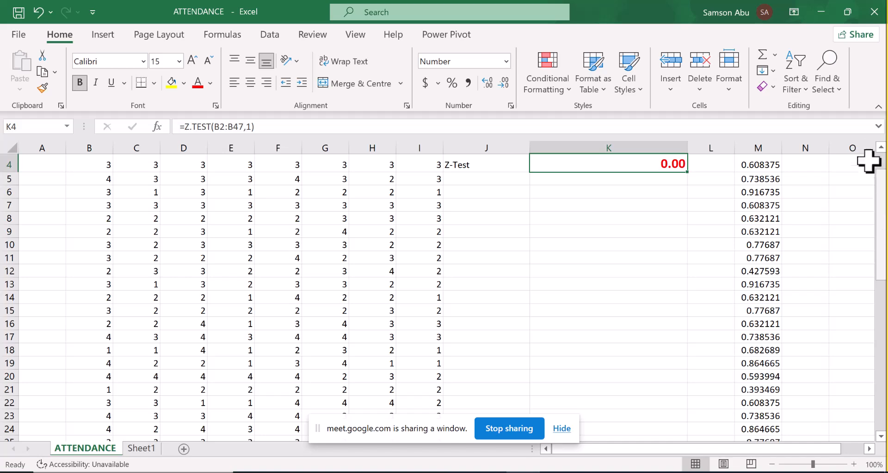
{"action": "scroll", "coordinate": [880, 152], "scroll_direction": "up", "scroll_amount": 1}
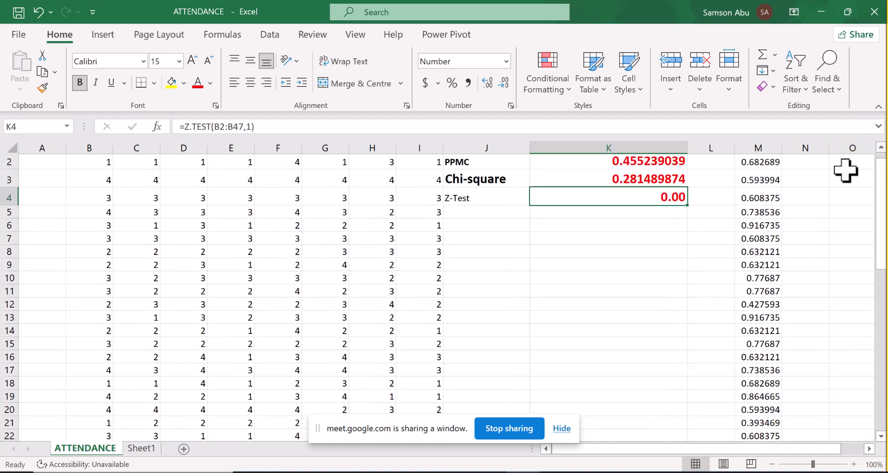
{"action": "left_click", "coordinate": [466, 403]}
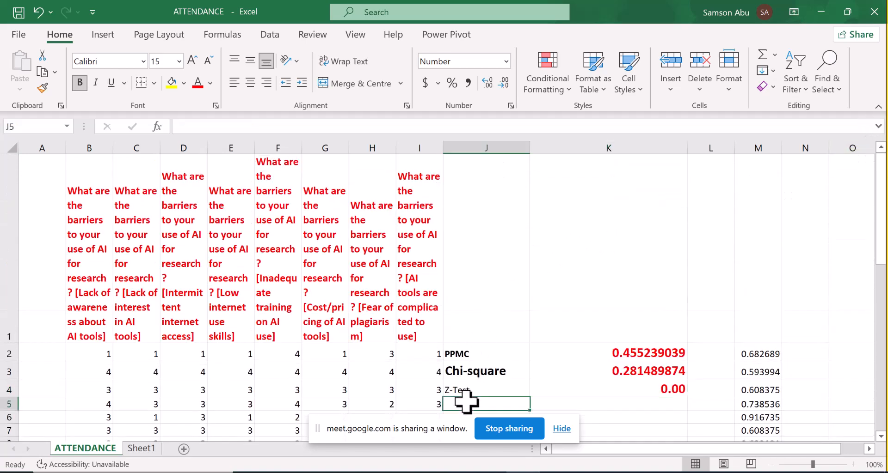
{"action": "type", "text": "T-Test"}
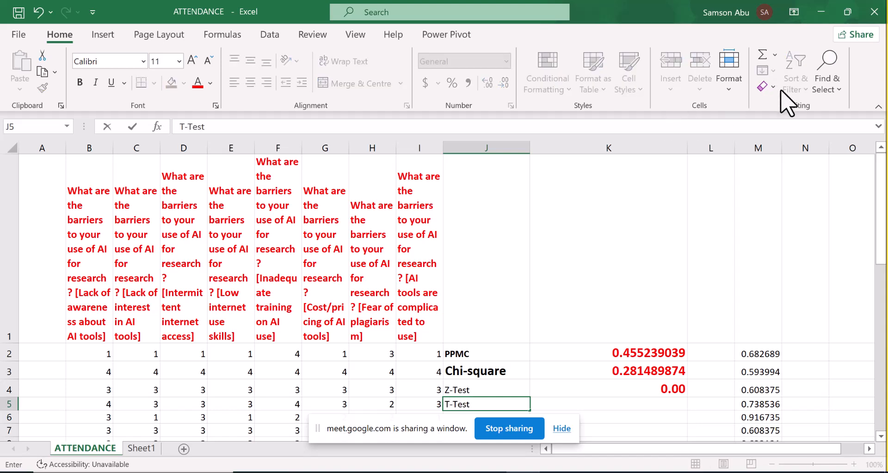
- Insert the statistical T.TEST function in K5 with B2:B47 as Array1 and C2:C47 as Array2
{"action": "key", "text": "Tab"}
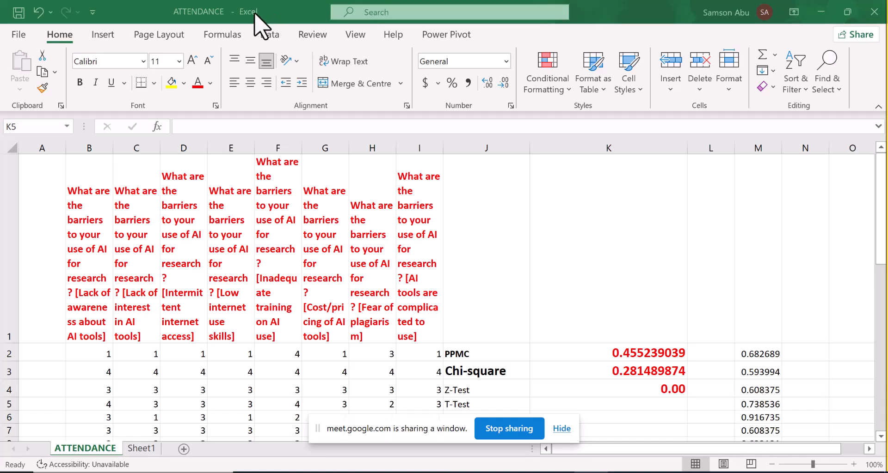
{"action": "left_click", "coordinate": [230, 35]}
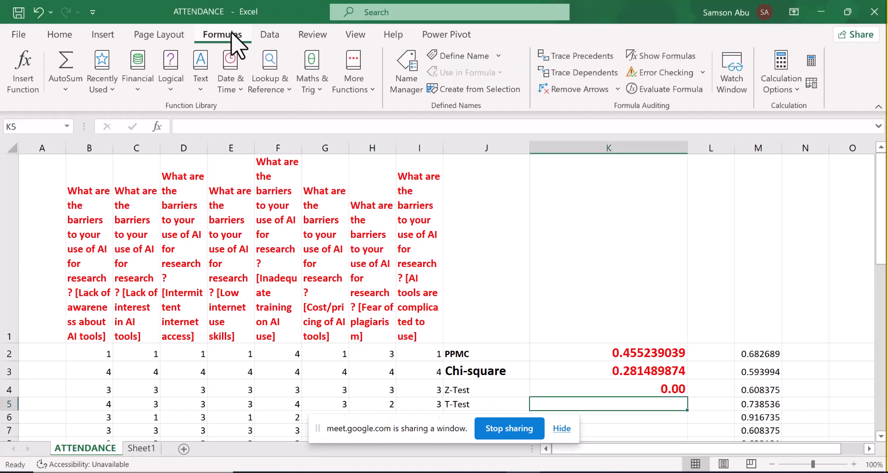
{"action": "left_click", "coordinate": [363, 90]}
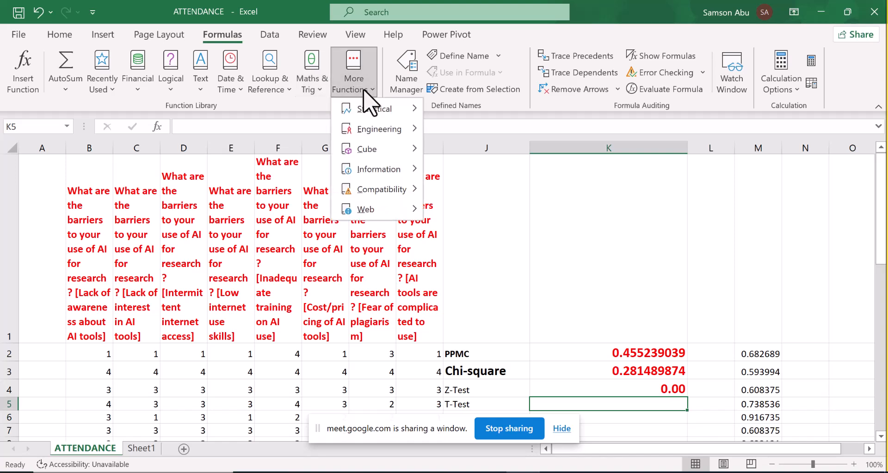
{"action": "mouse_move", "coordinate": [373, 107]}
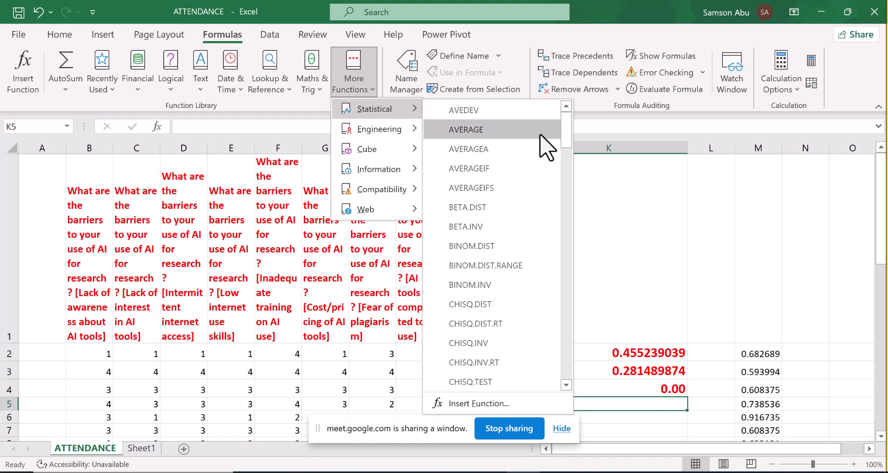
{"action": "left_click_drag", "start_coordinate": [566, 136], "coordinate": [558, 348]}
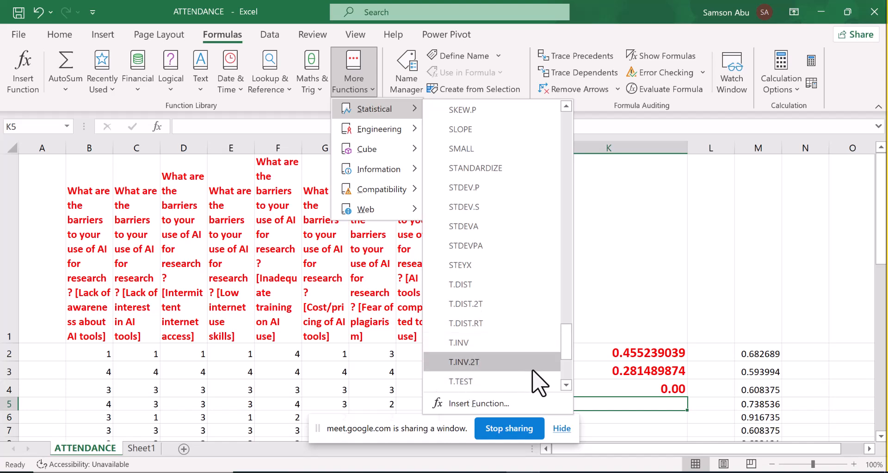
{"action": "left_click", "coordinate": [566, 385]}
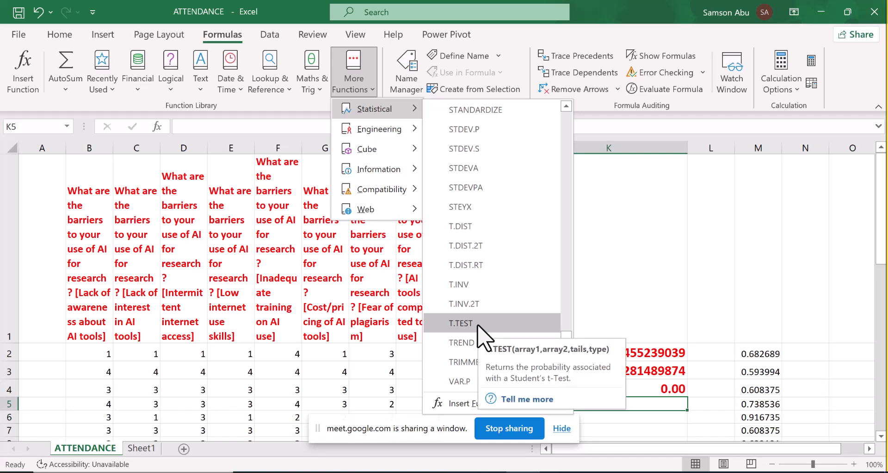
{"action": "left_click", "coordinate": [460, 323]}
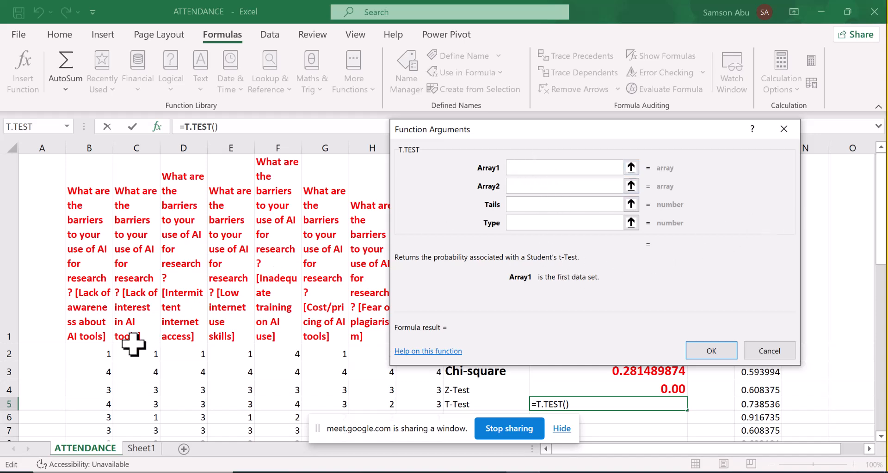
{"action": "left_click_drag", "start_coordinate": [99, 352], "coordinate": [89, 380]}
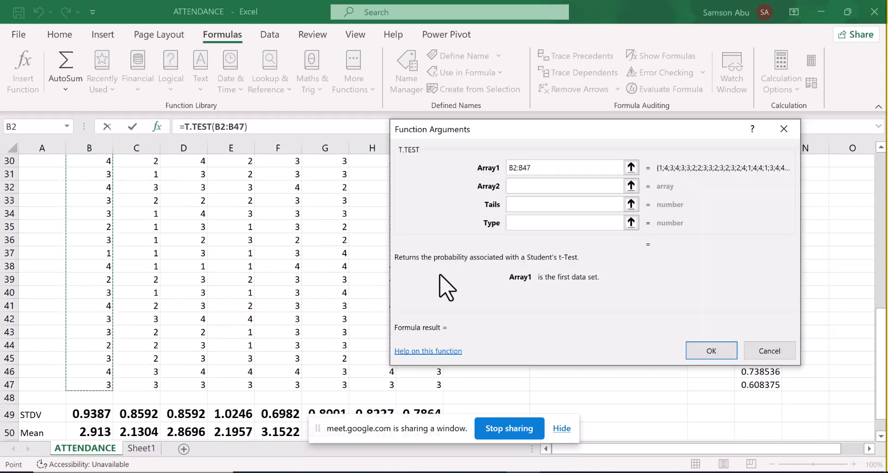
{"action": "left_click", "coordinate": [520, 186]}
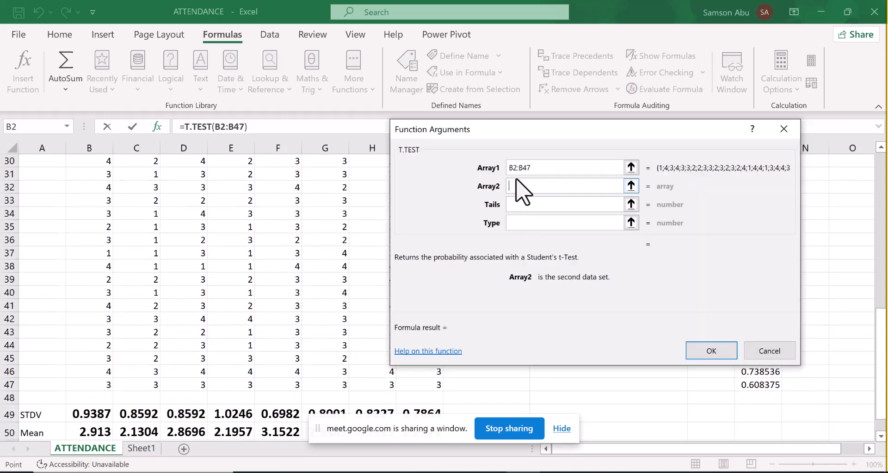
{"action": "left_click_drag", "start_coordinate": [154, 384], "coordinate": [128, 354]}
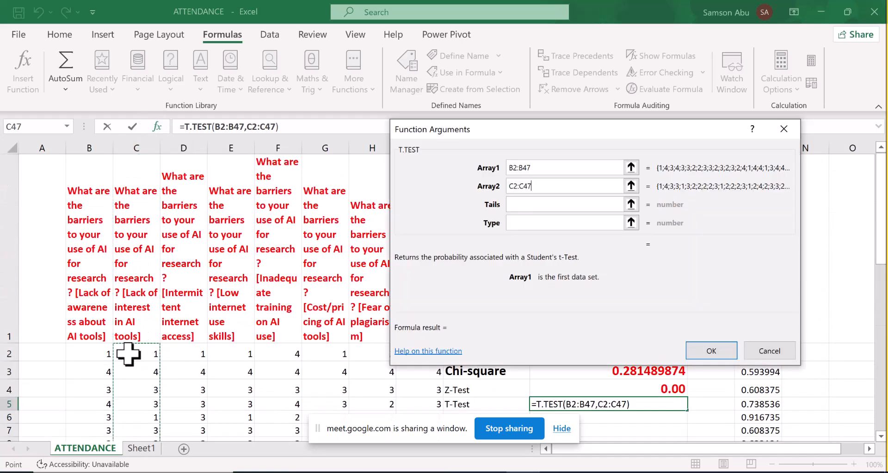
- Set the T.TEST Tails argument to 2 and Type to 1, and enter the result in K5
{"action": "left_click", "coordinate": [579, 207]}
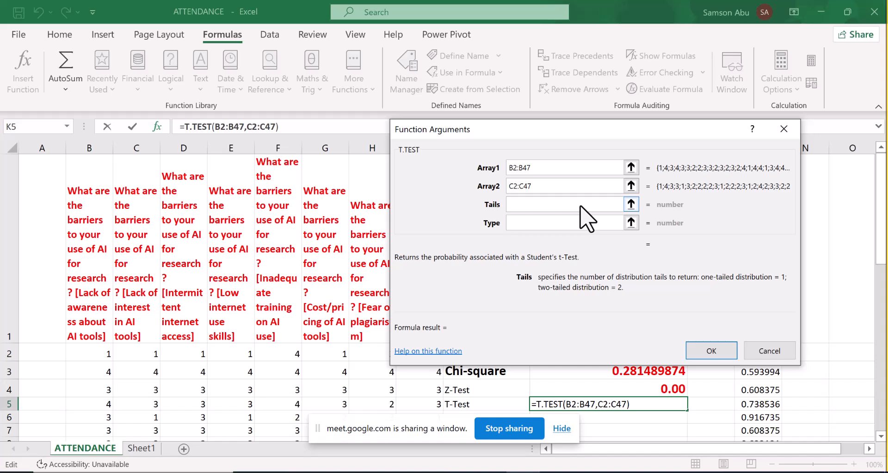
{"action": "type", "text": "2"}
{"action": "left_click", "coordinate": [553, 222]}
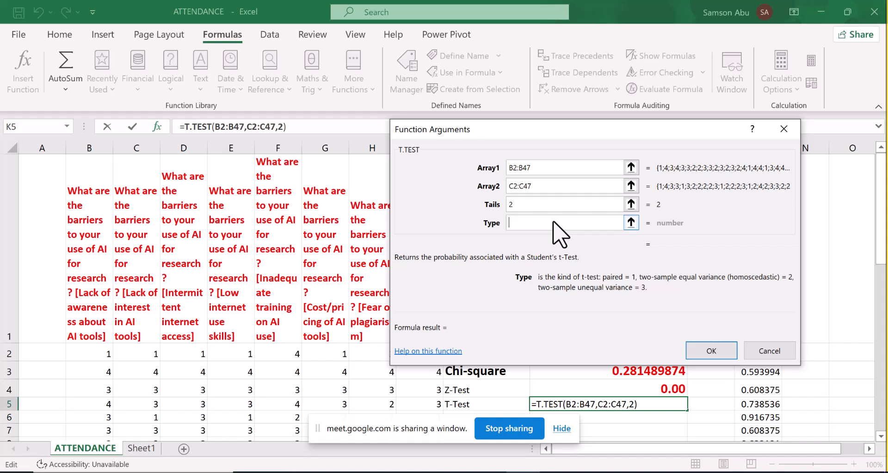
{"action": "type", "text": "1"}
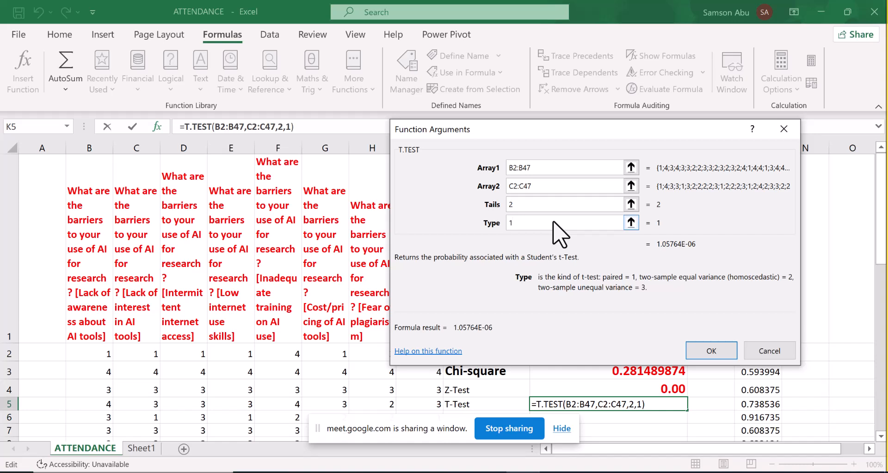
{"action": "left_click", "coordinate": [722, 350]}
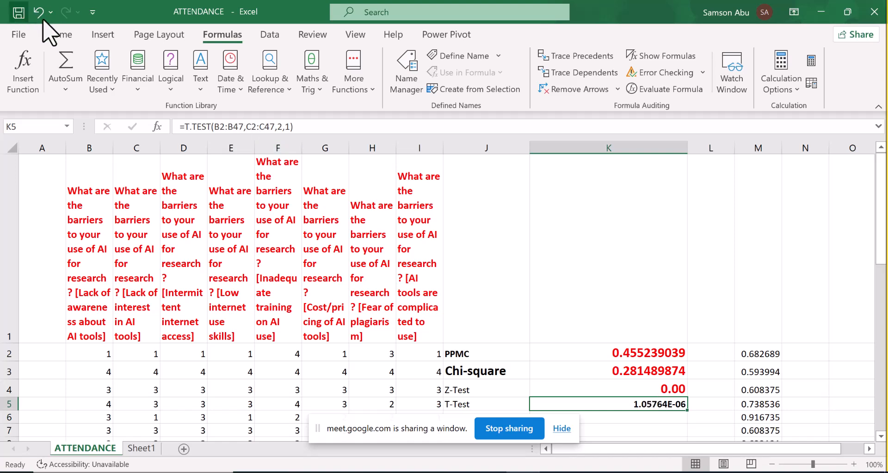
- Format the t-test result in K5 as red, font size 15, with the Number format
{"action": "left_click", "coordinate": [60, 35]}
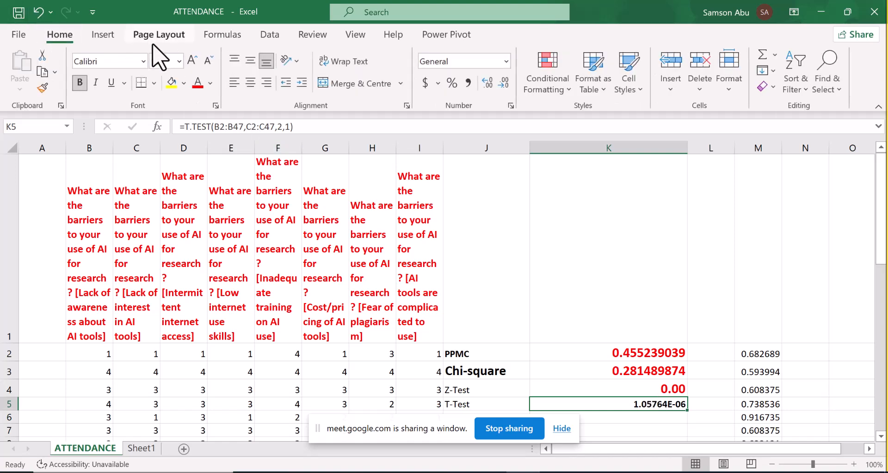
{"action": "left_click", "coordinate": [195, 85]}
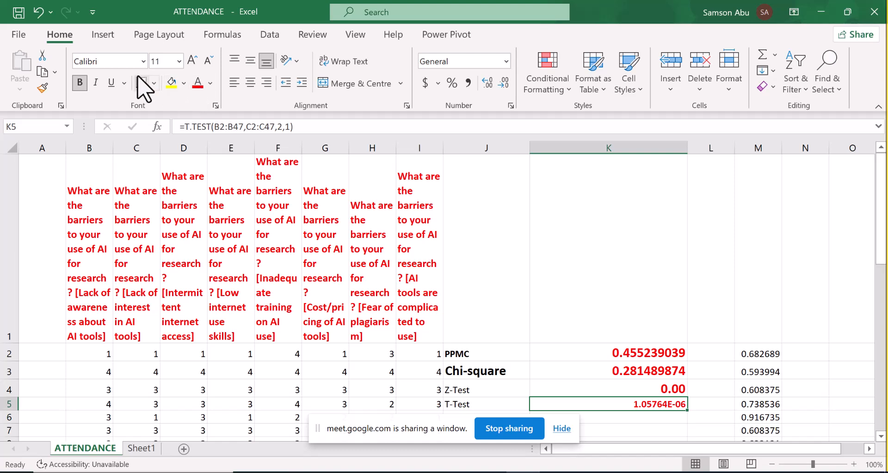
{"action": "left_click", "coordinate": [159, 60]}
{"action": "type", "text": "15"}
{"action": "key", "text": "Return"}
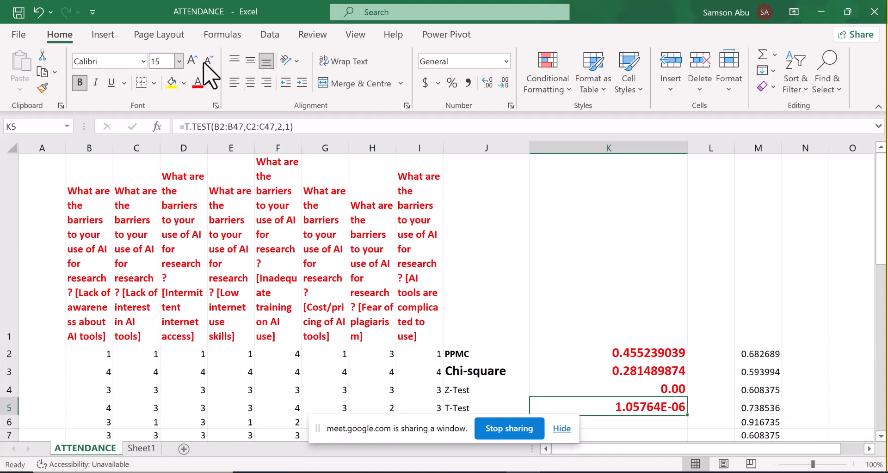
{"action": "left_click", "coordinate": [506, 61]}
{"action": "left_click", "coordinate": [449, 120]}
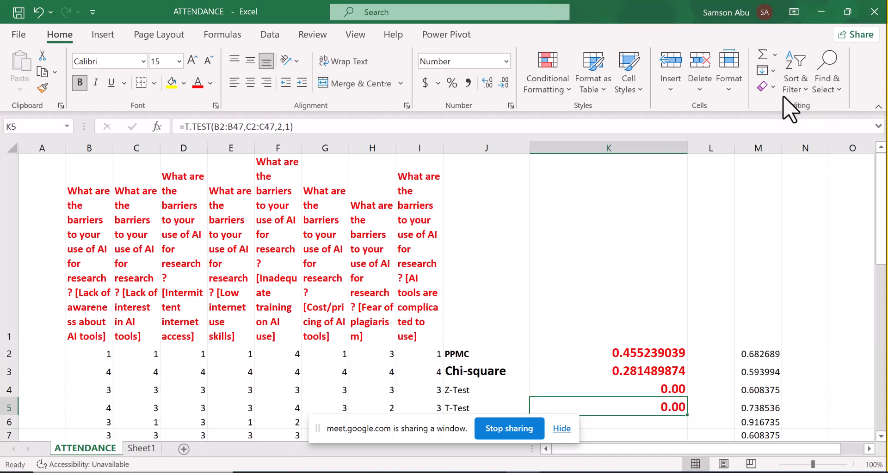
- Look through the list of statistical functions for other available tests
{"action": "scroll", "coordinate": [777, 98], "scroll_direction": "down", "scroll_amount": 3}
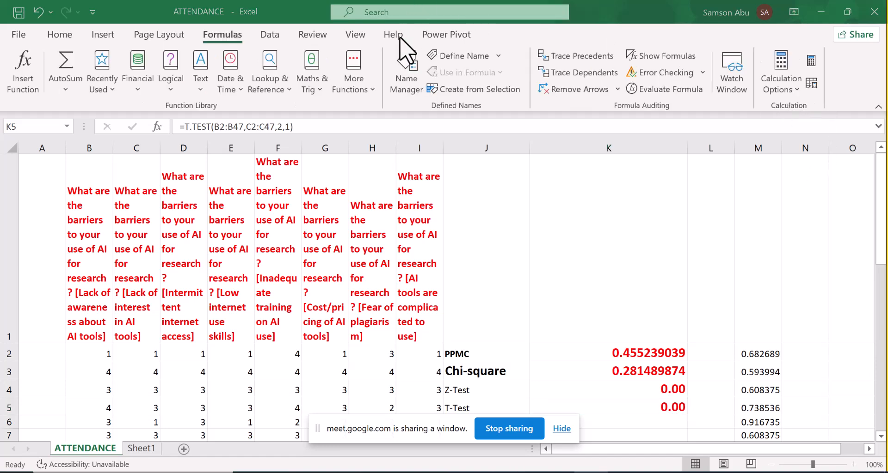
{"action": "left_click", "coordinate": [372, 91]}
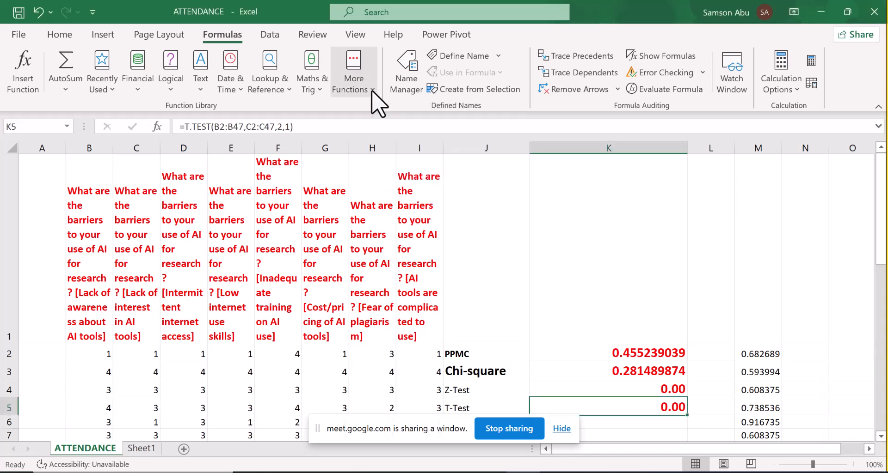
{"action": "left_click", "coordinate": [372, 92]}
{"action": "mouse_move", "coordinate": [403, 108]}
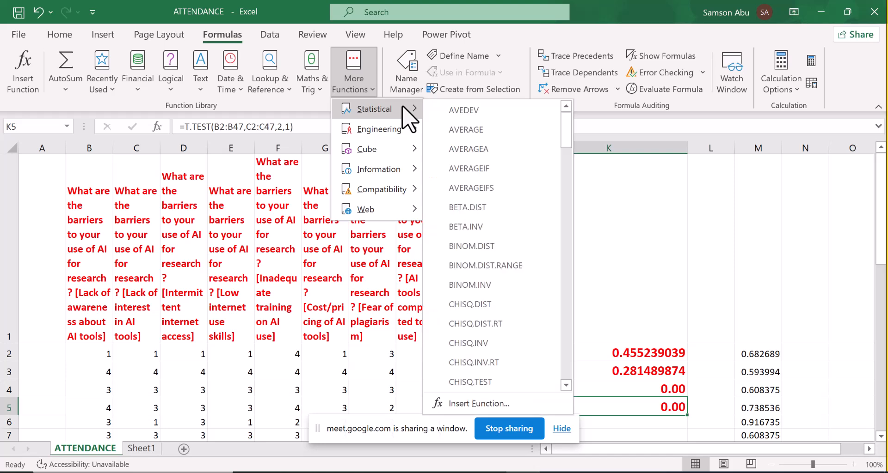
{"action": "left_click_drag", "start_coordinate": [564, 127], "coordinate": [557, 264]}
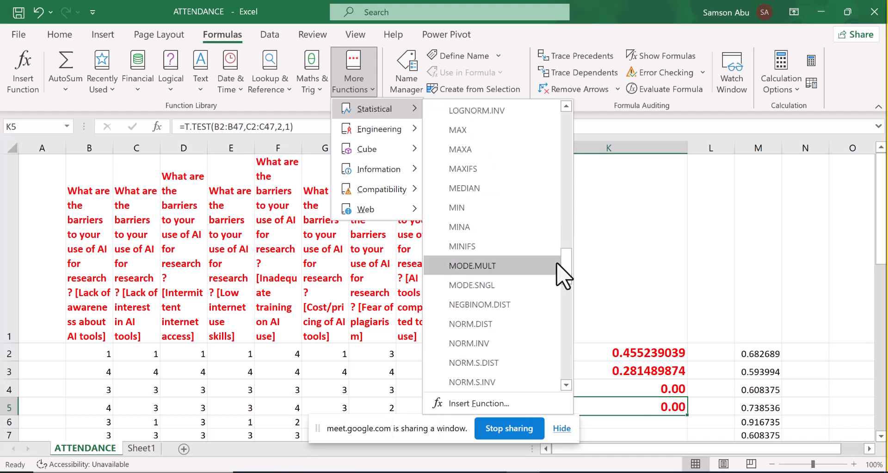